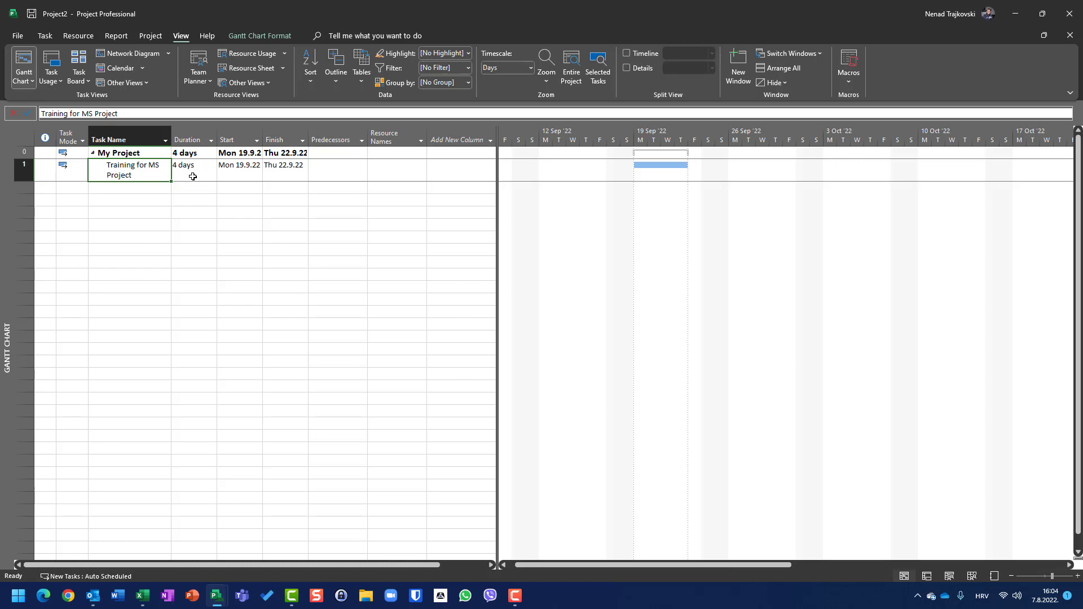
# Show the resource sheet and set the type of the Travel Costs resource to Cost.
pyautogui.click(241, 70)
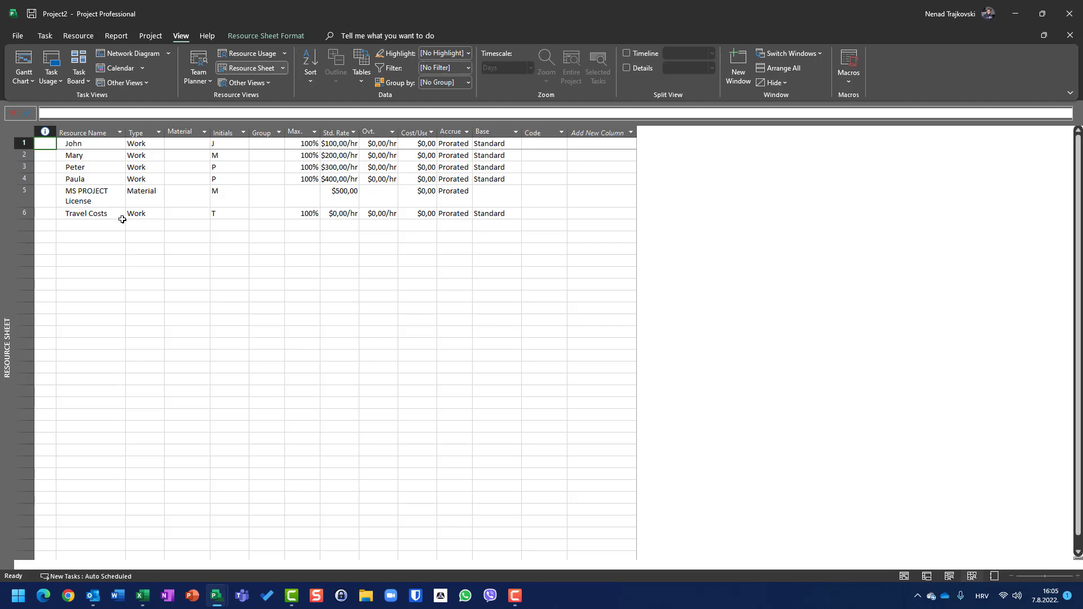
pyautogui.click(157, 213)
pyautogui.click(159, 213)
pyautogui.click(147, 240)
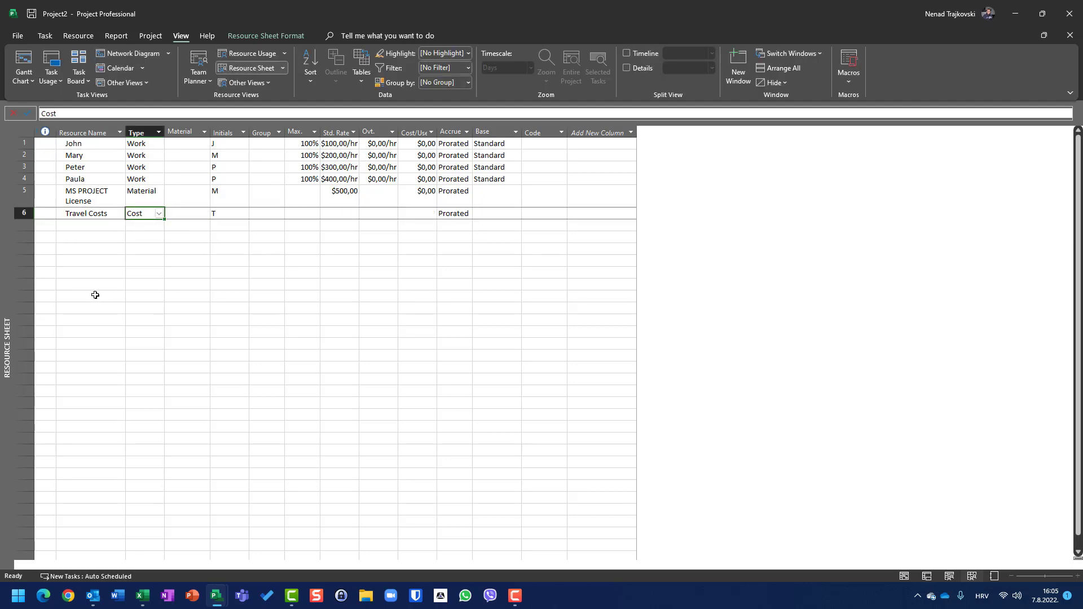
# Add a work resource below Travel Costs with the trainer's first name and a standard rate of $100 per hour.
pyautogui.click(86, 224)
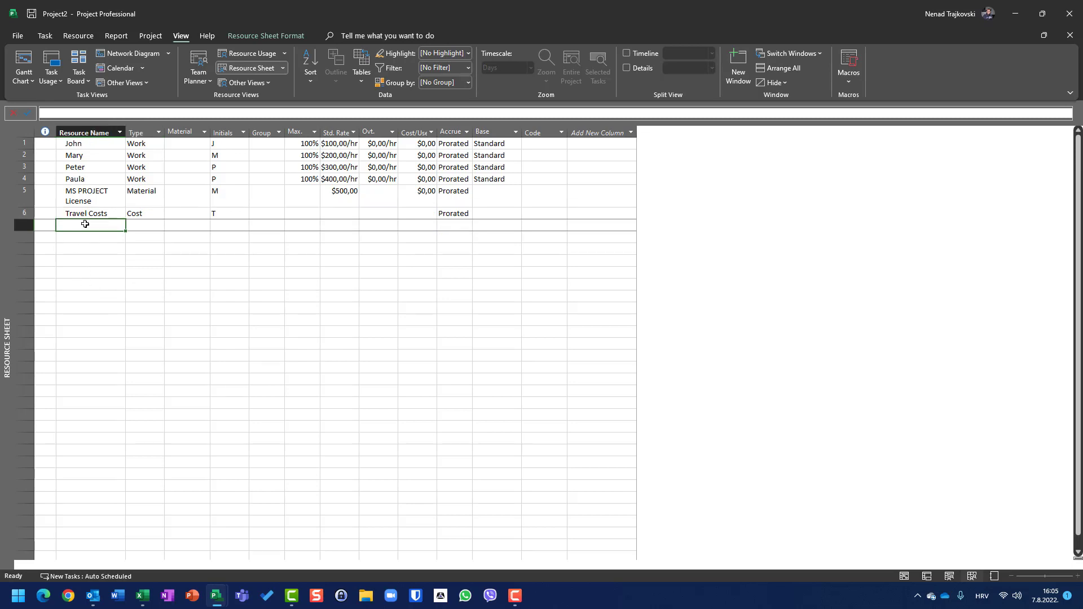
pyautogui.write('Nenad')
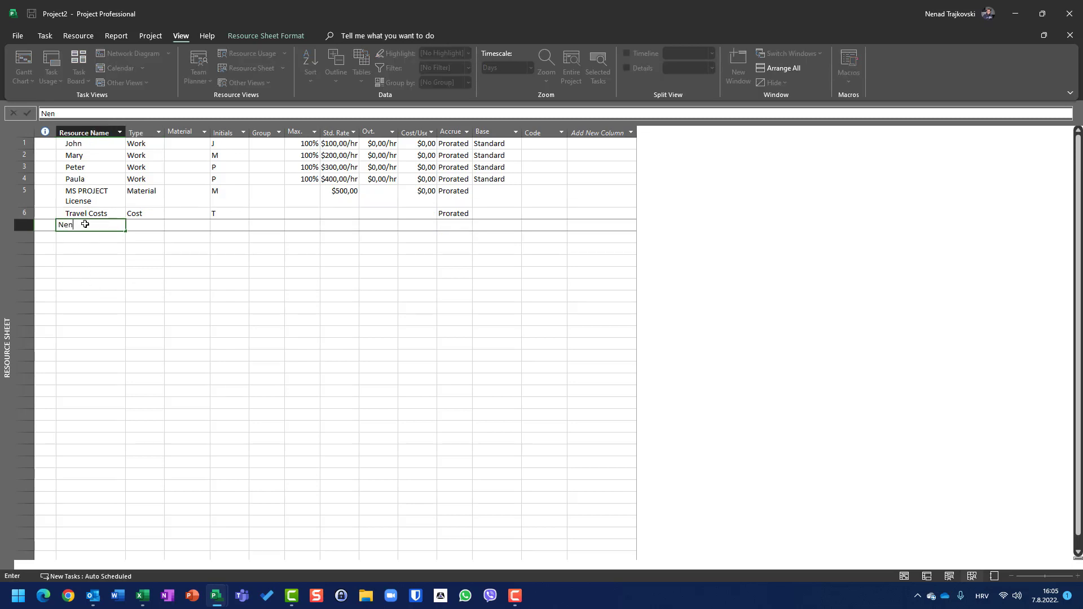
pyautogui.press('Tab')
pyautogui.press('Tab')
pyautogui.press('Tab')
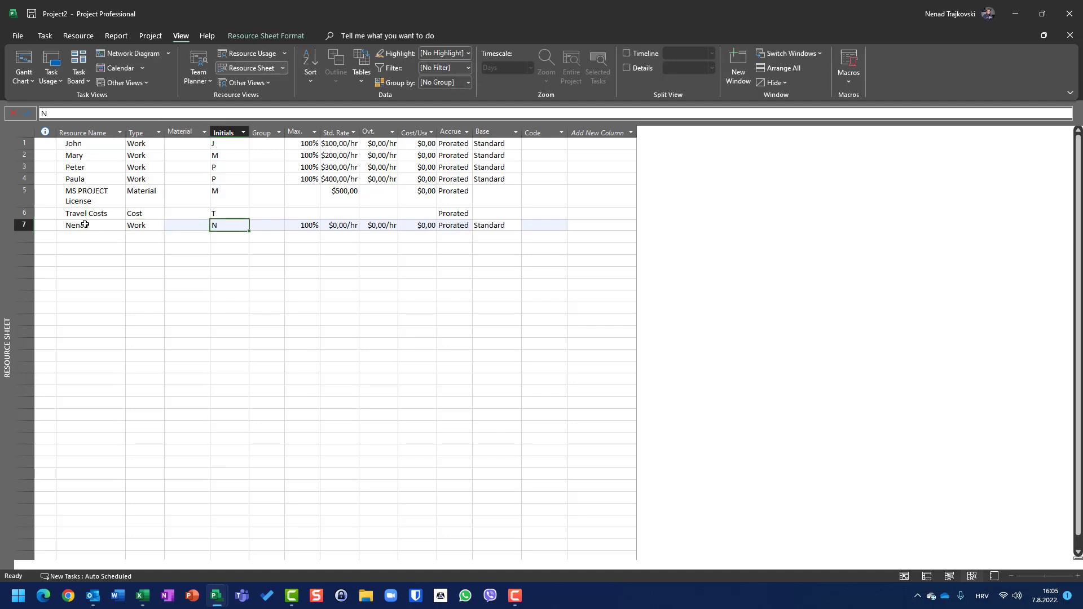
pyautogui.press('Tab')
pyautogui.press('Tab')
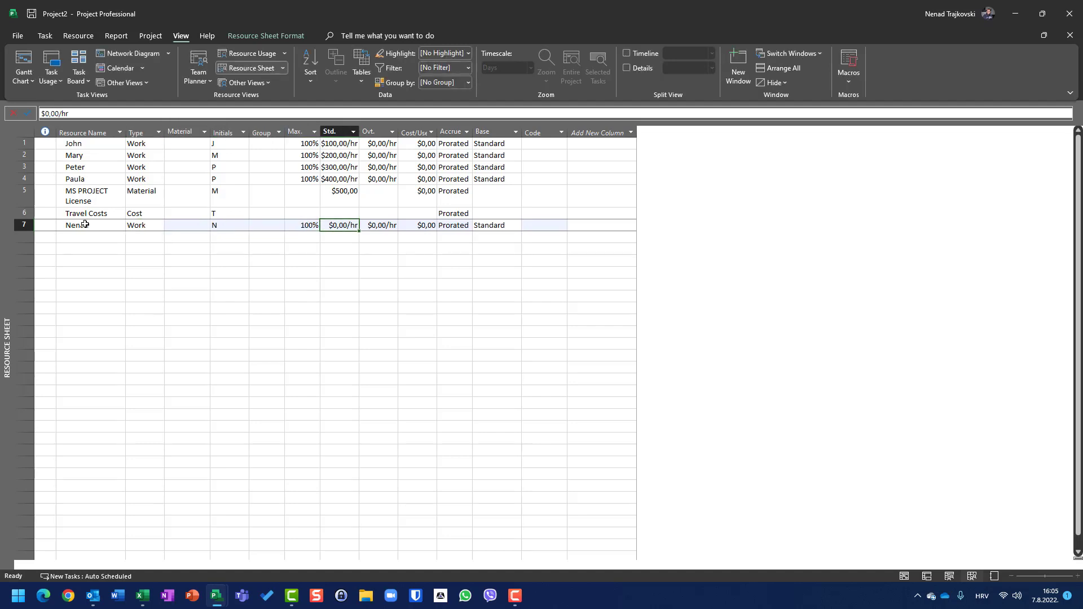
pyautogui.write('100')
pyautogui.press('Return')
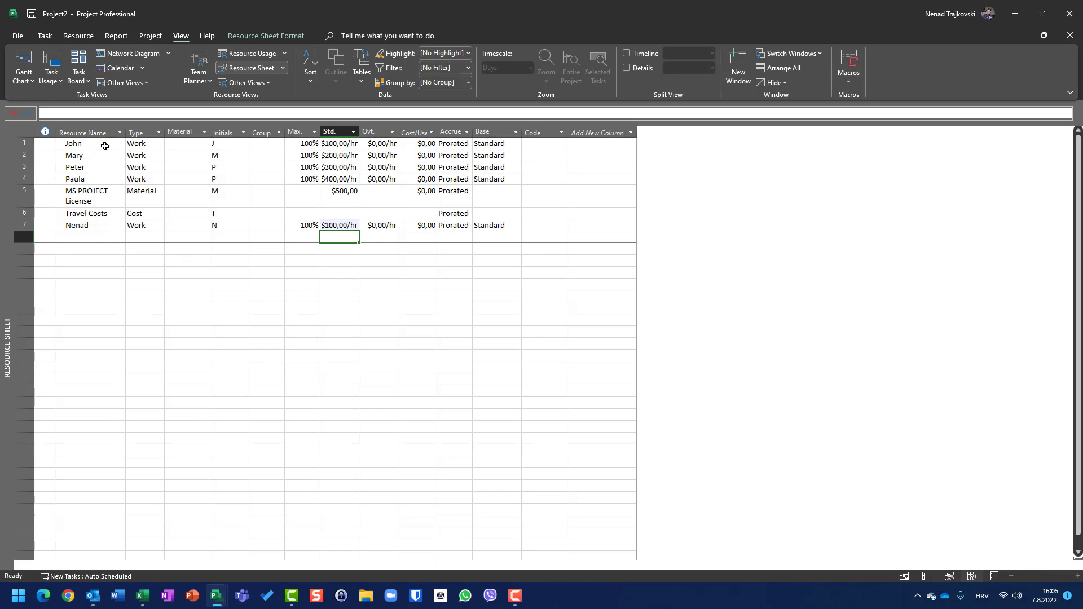
# Rename the new resource to the trainer's first name followed by "the Trainer".
pyautogui.click(92, 224)
pyautogui.write('Ne')
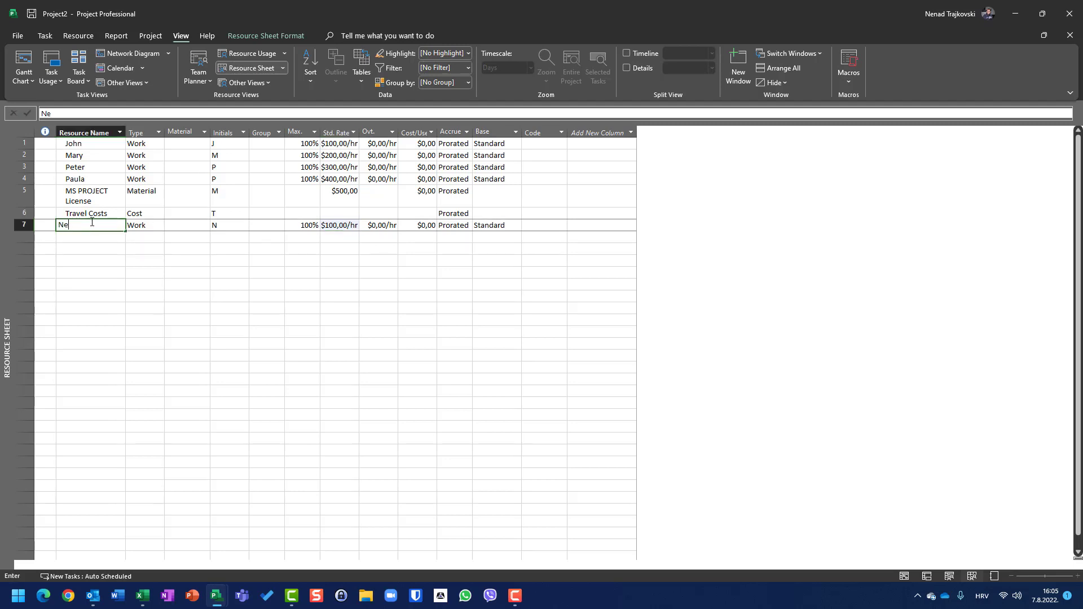
pyautogui.write('nad the Trainer')
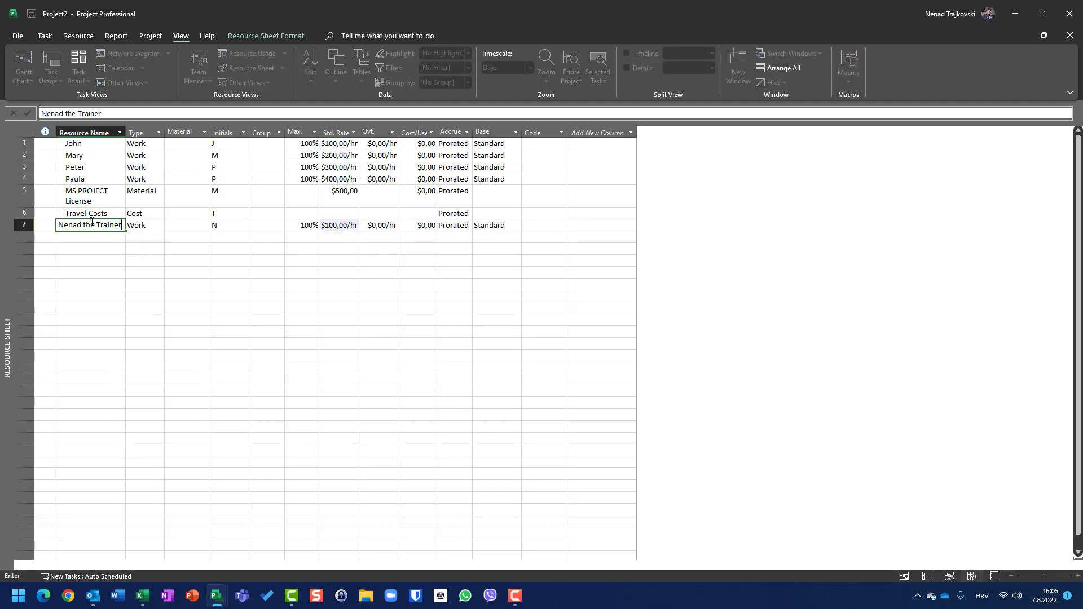
pyautogui.press('Return')
pyautogui.click(92, 222)
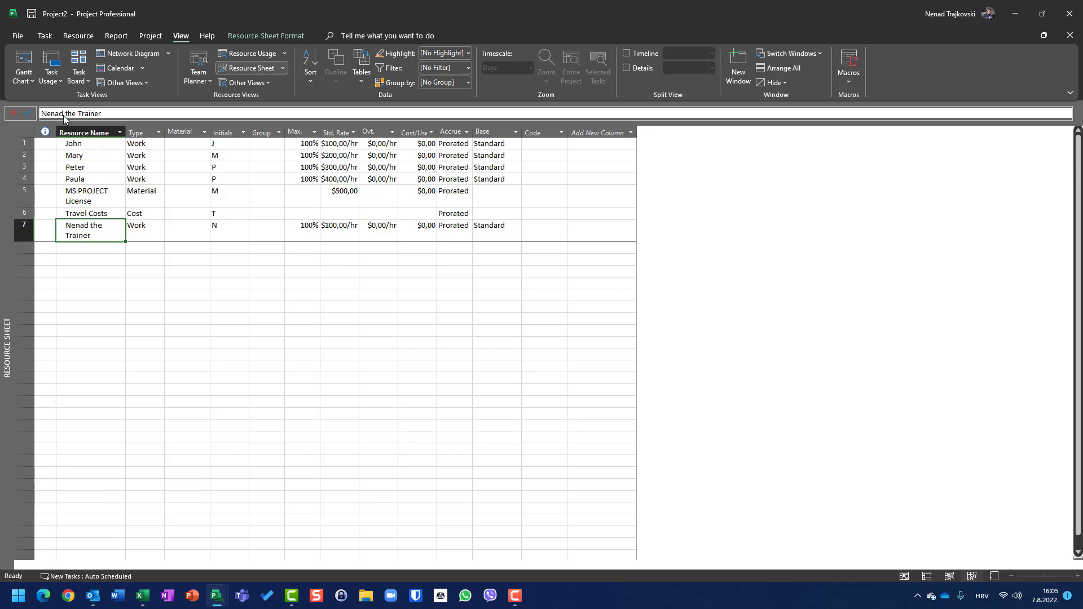
# Return to the Gantt Chart and view the resources available for the Training for MS Project task.
pyautogui.click(23, 73)
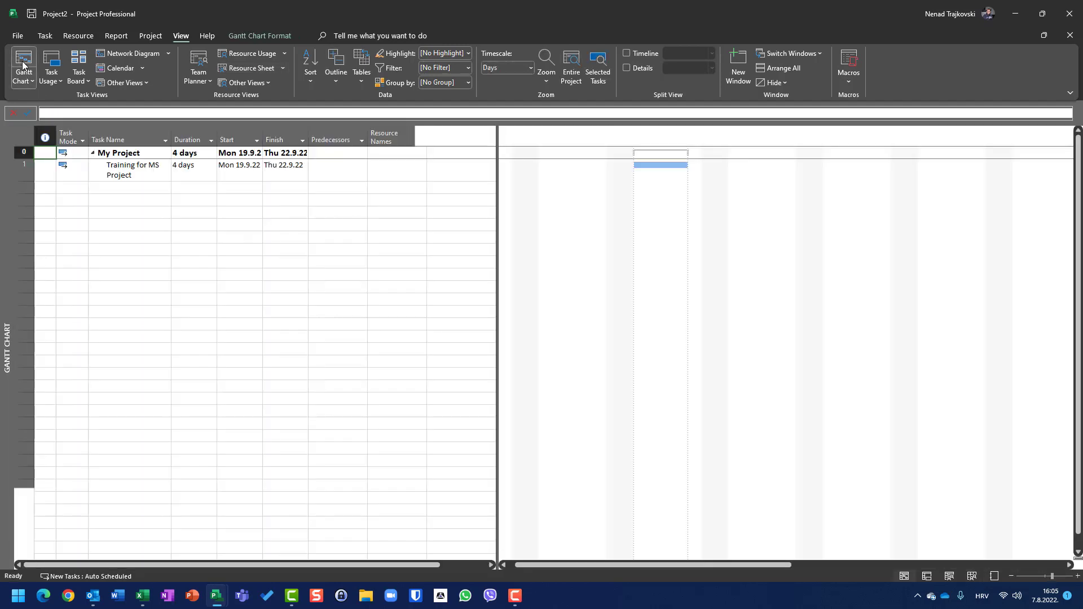
pyautogui.click(421, 171)
pyautogui.click(421, 170)
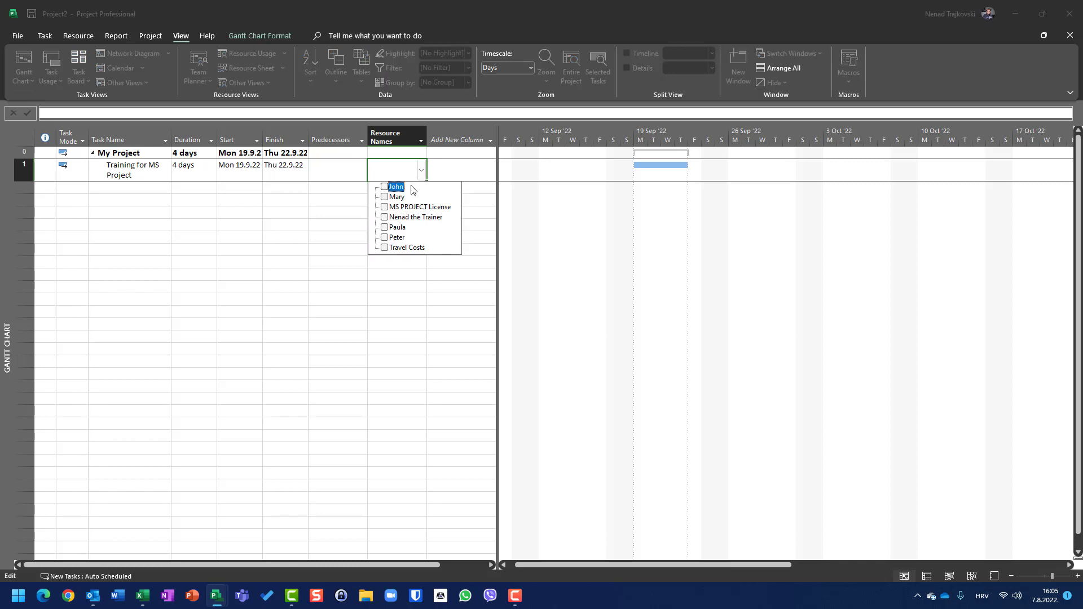
pyautogui.click(134, 243)
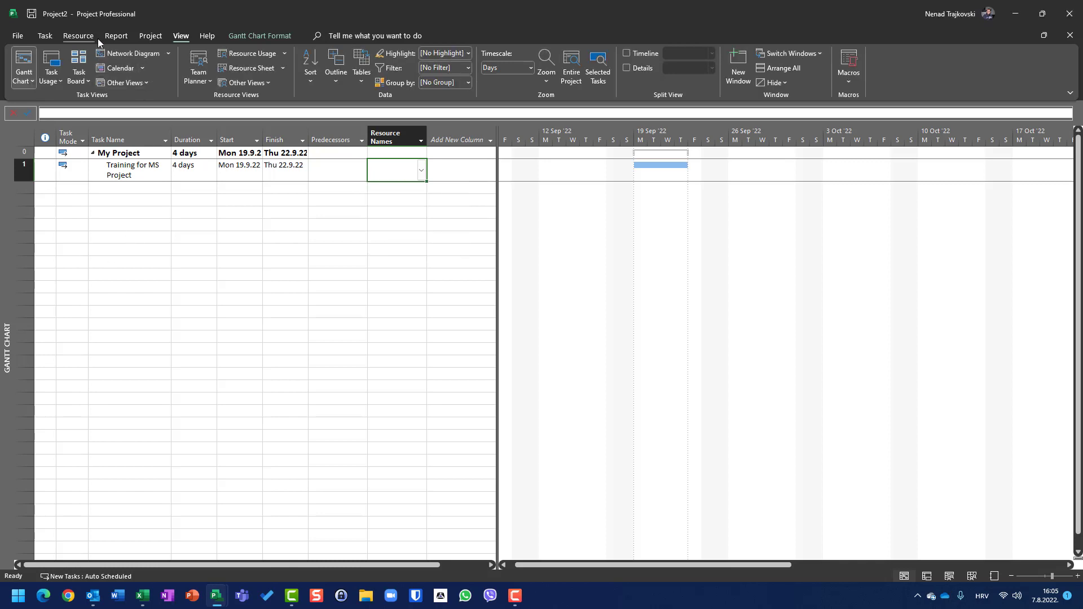
# Assign the four participants and the trainer to the Training for MS Project task together with Assign Resources.
pyautogui.click(78, 35)
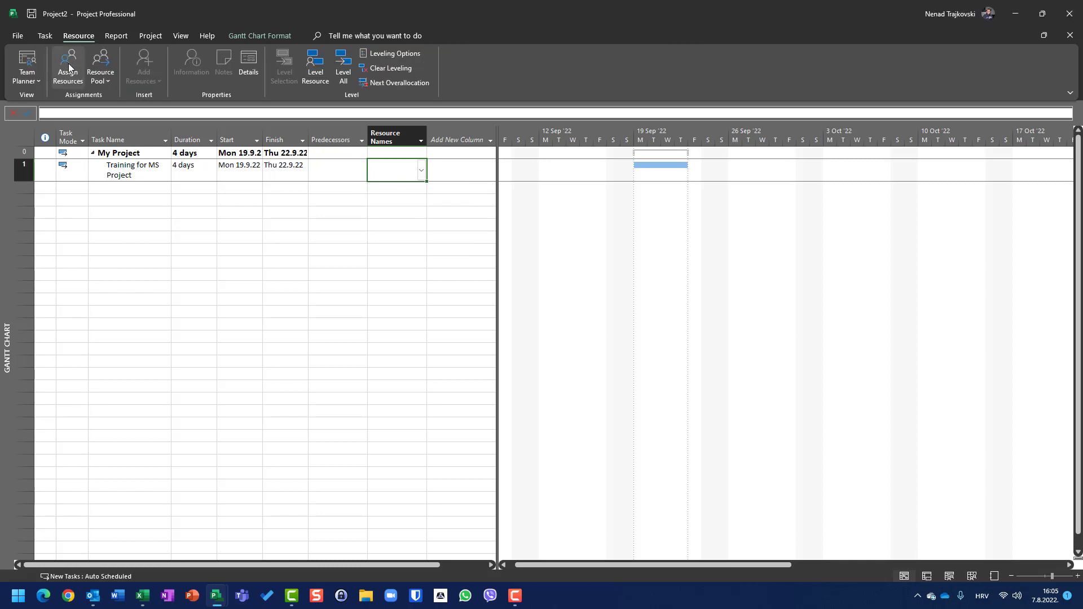
pyautogui.click(69, 66)
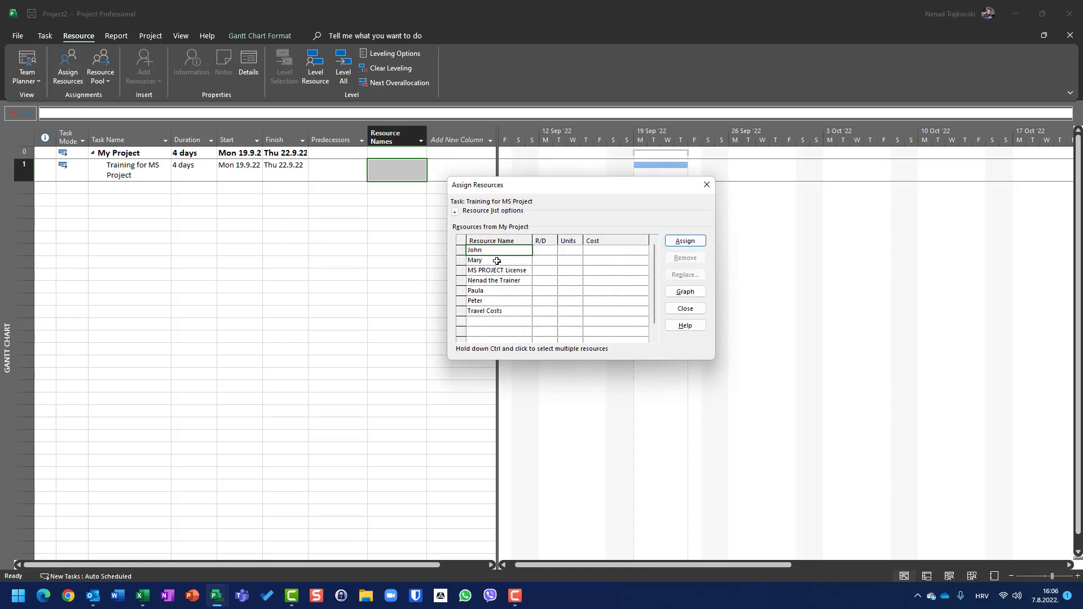
pyautogui.keyDown('ctrl'); pyautogui.click(496, 260); pyautogui.keyUp('ctrl')
pyautogui.keyDown('ctrl'); pyautogui.click(497, 280); pyautogui.keyUp('ctrl')
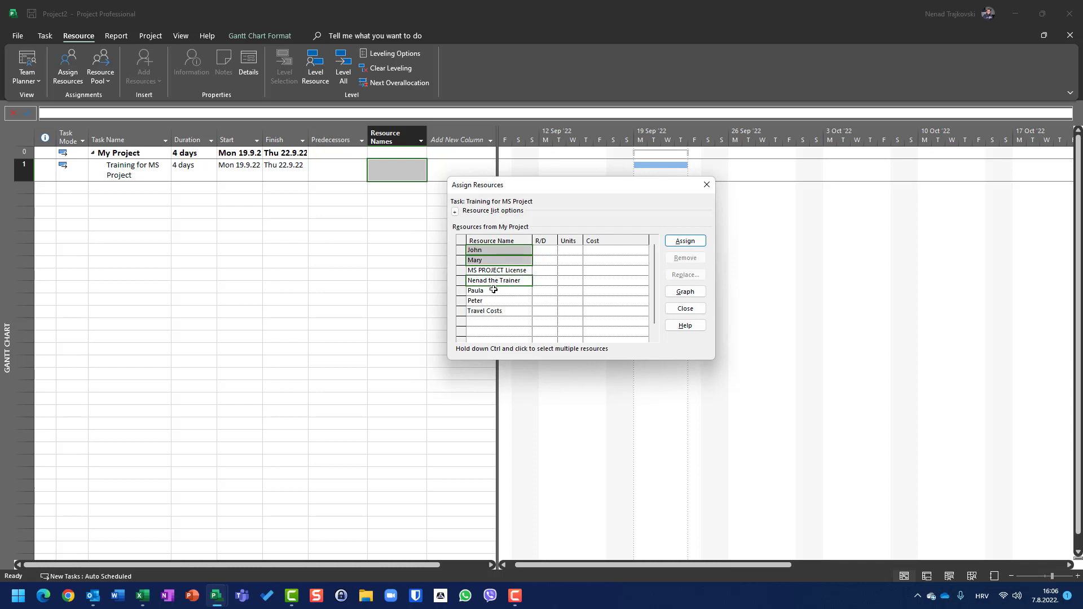
pyautogui.keyDown('ctrl'); pyautogui.click(489, 291); pyautogui.keyUp('ctrl')
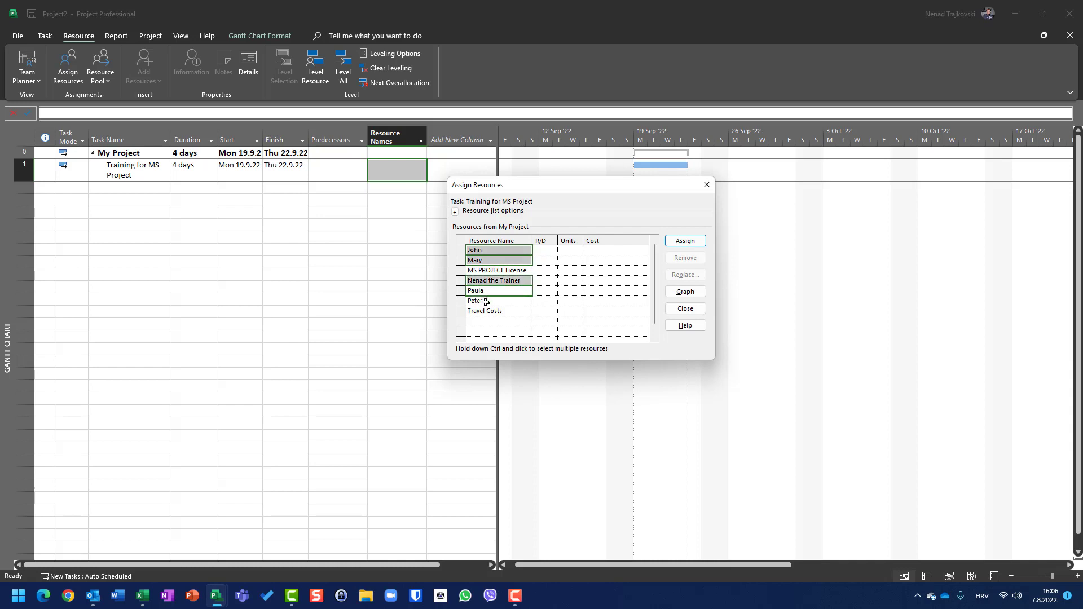
pyautogui.keyDown('ctrl'); pyautogui.click(485, 302); pyautogui.keyUp('ctrl')
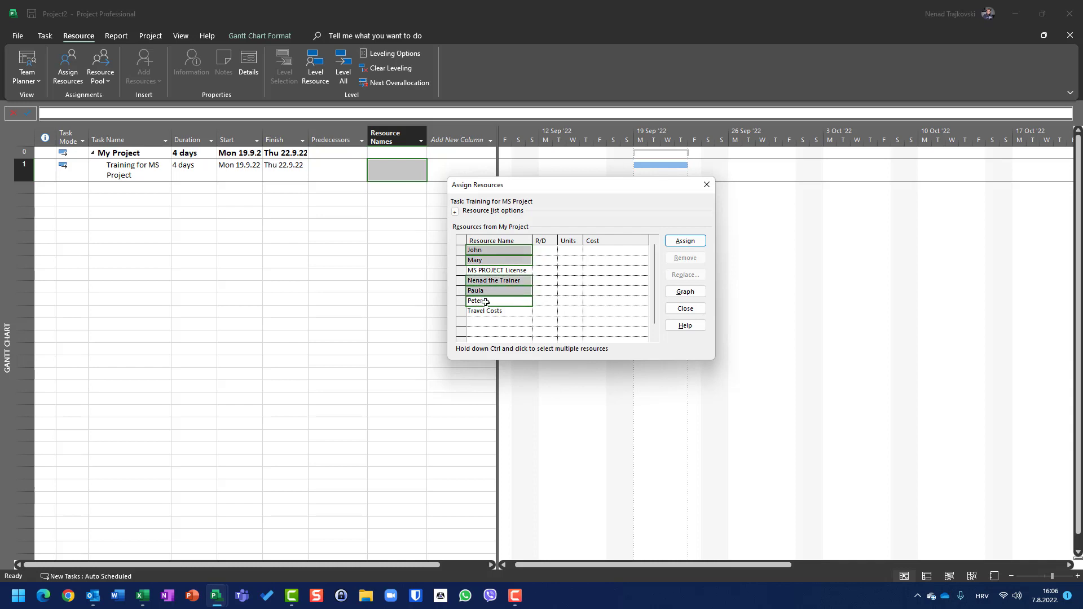
pyautogui.click(682, 242)
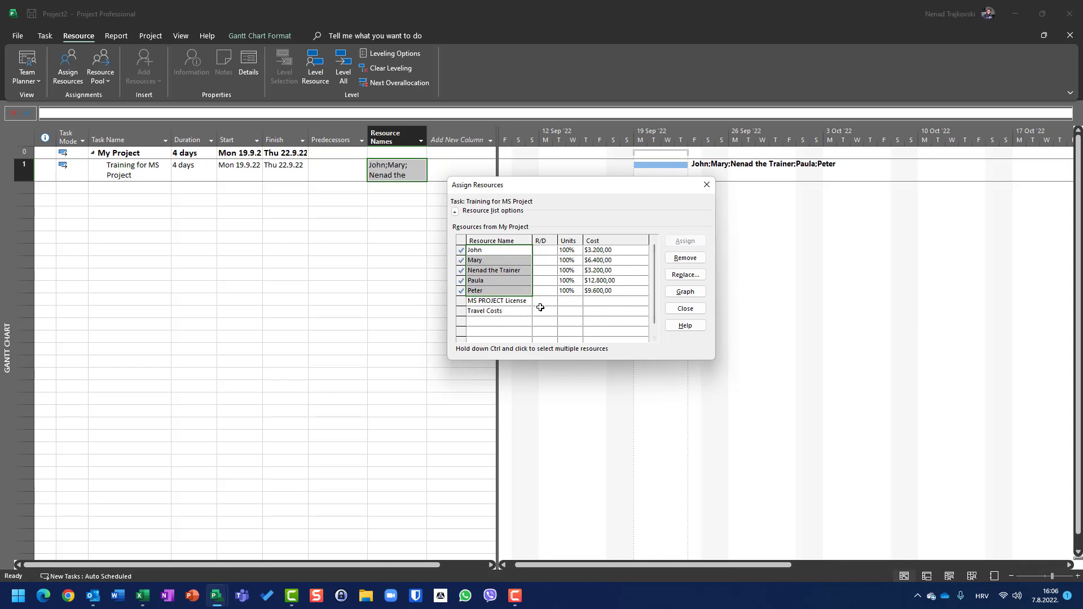
# Assign 5 units of MS PROJECT License and Travel Costs of $1,500 to the training task.
pyautogui.click(565, 303)
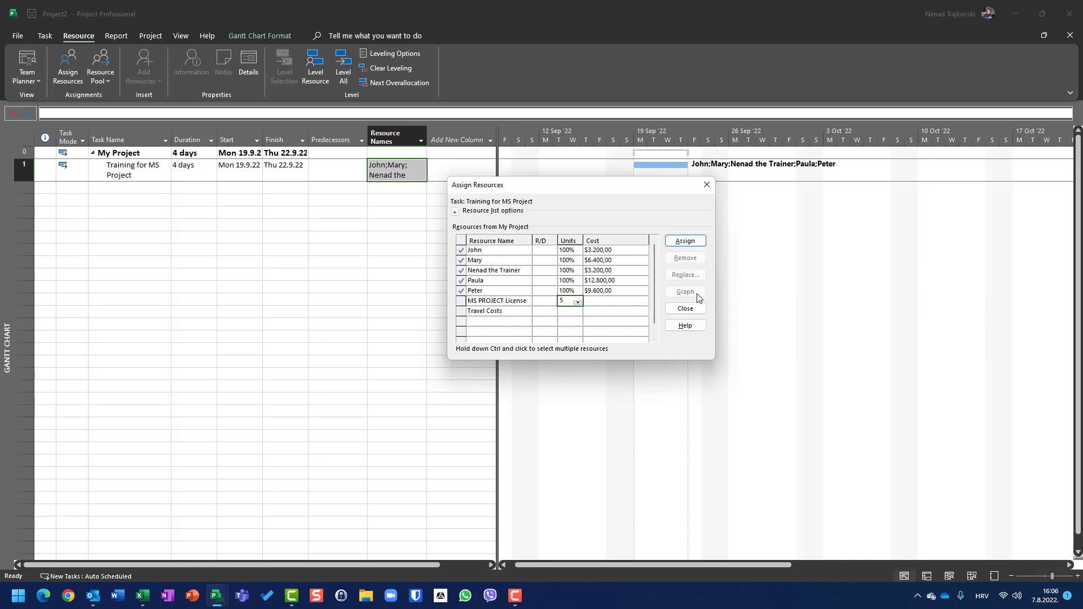
pyautogui.write('5')
pyautogui.press('Return')
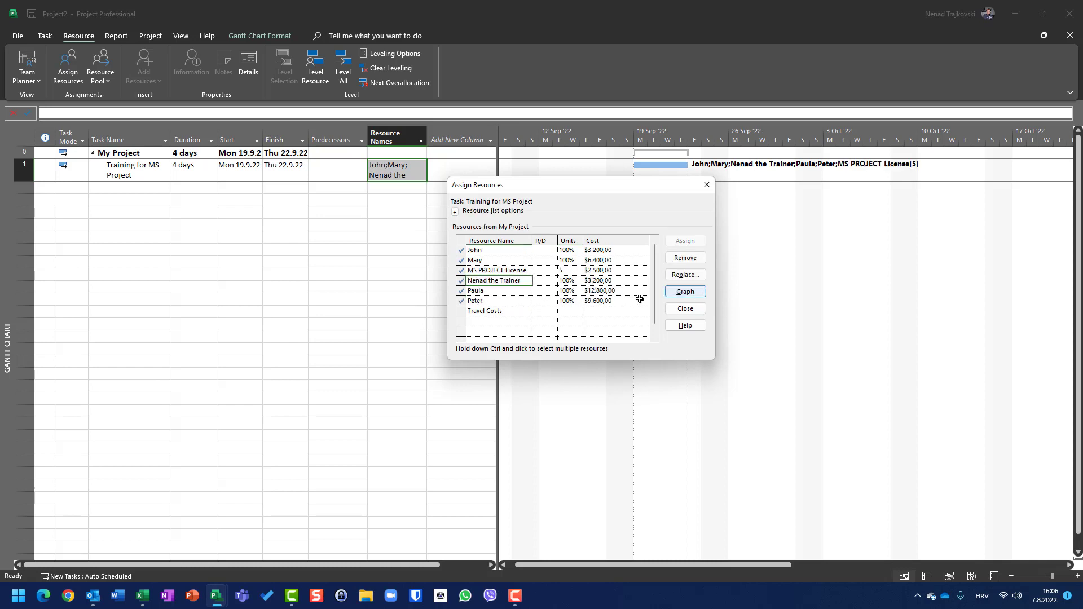
pyautogui.click(616, 312)
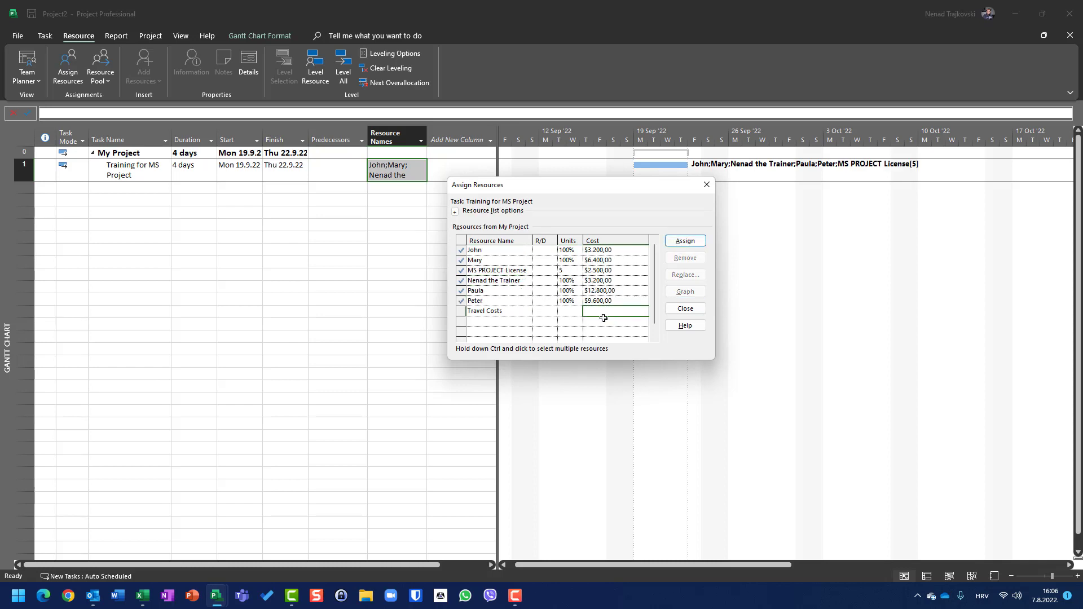
pyautogui.write('1500')
pyautogui.click(684, 240)
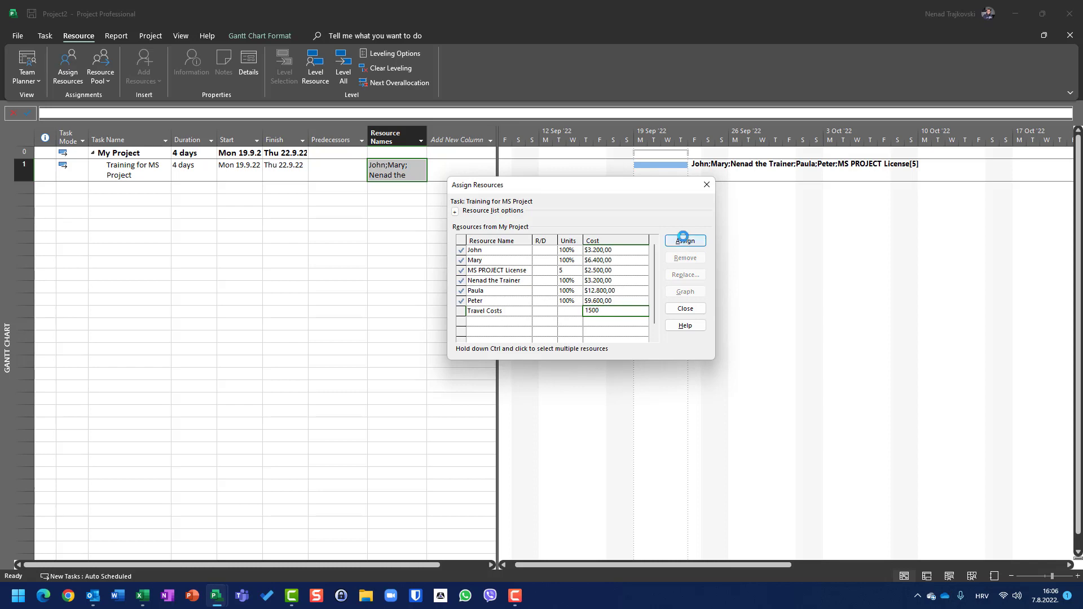
pyautogui.click(685, 308)
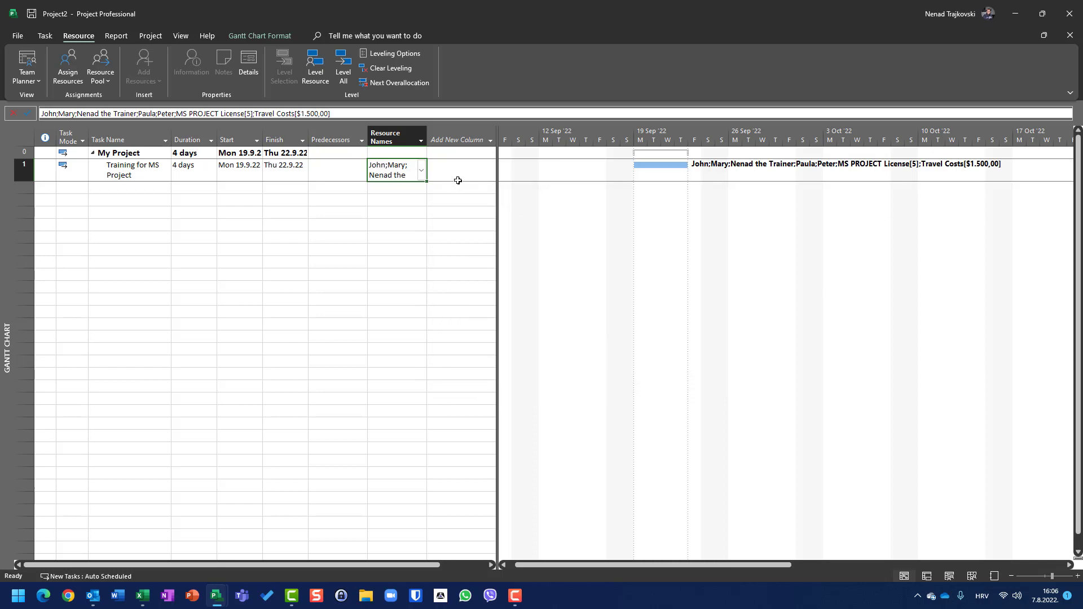
# Add a Cost column to the task table after Resource Names.
pyautogui.click(486, 144)
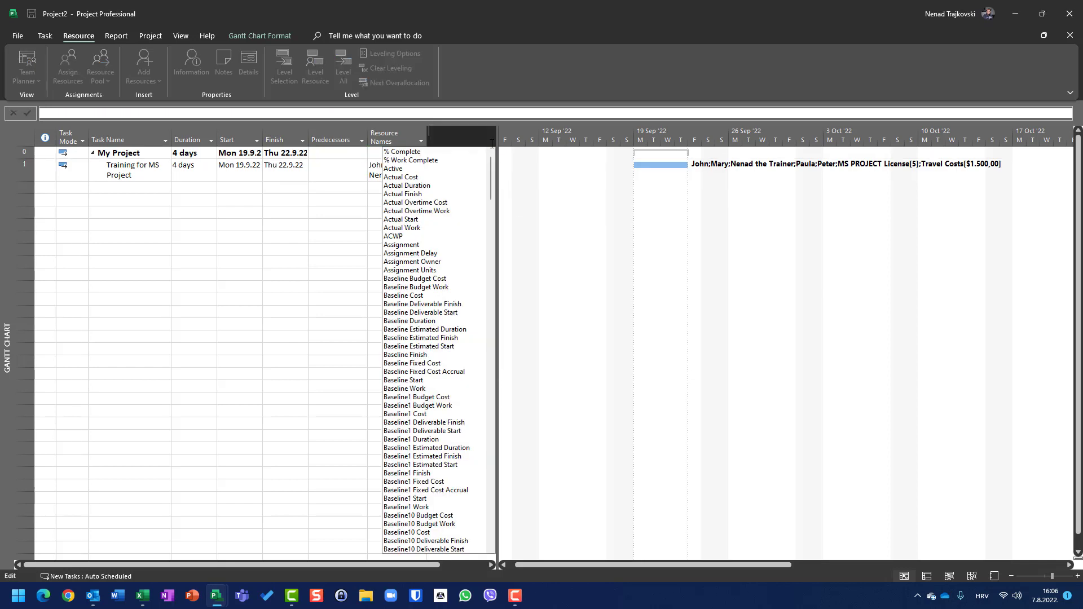
pyautogui.write('Cost')
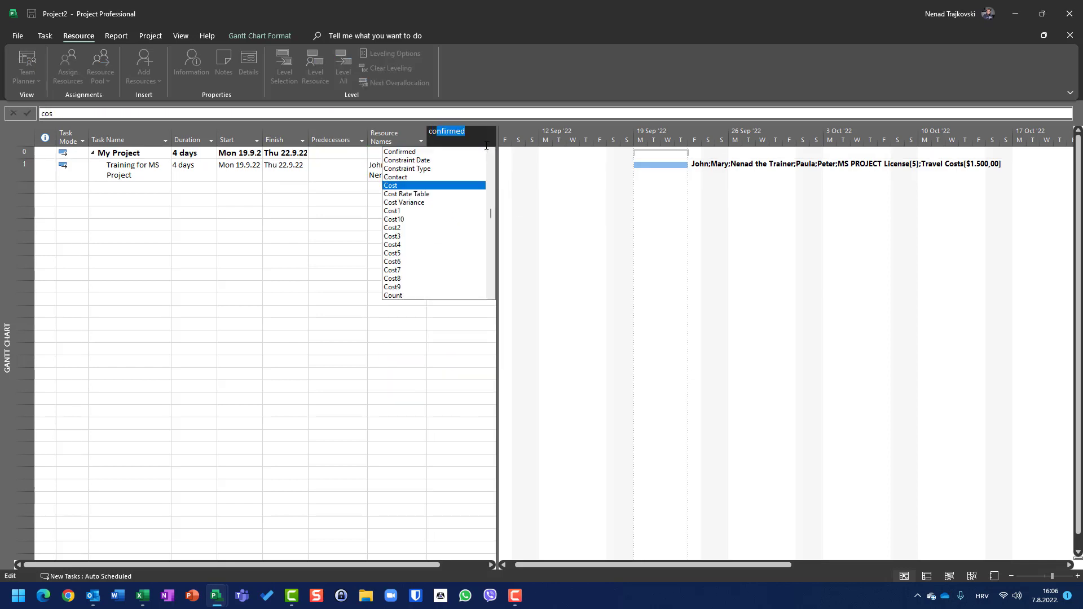
pyautogui.press('Return')
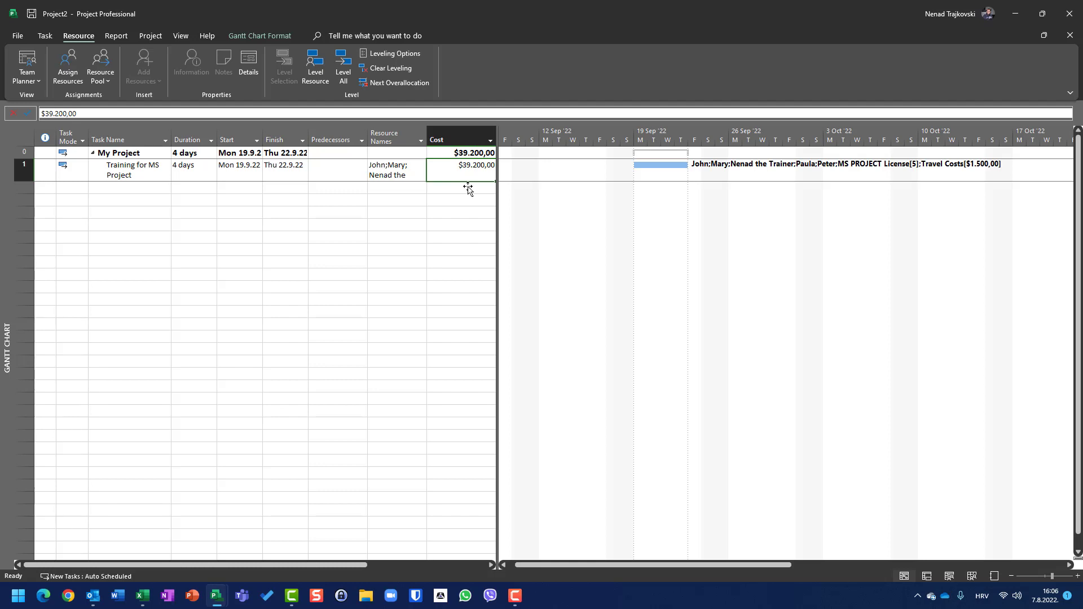
# Switch to Excel with a blank workbook and place its window over the project plan.
pyautogui.moveTo(141, 605)
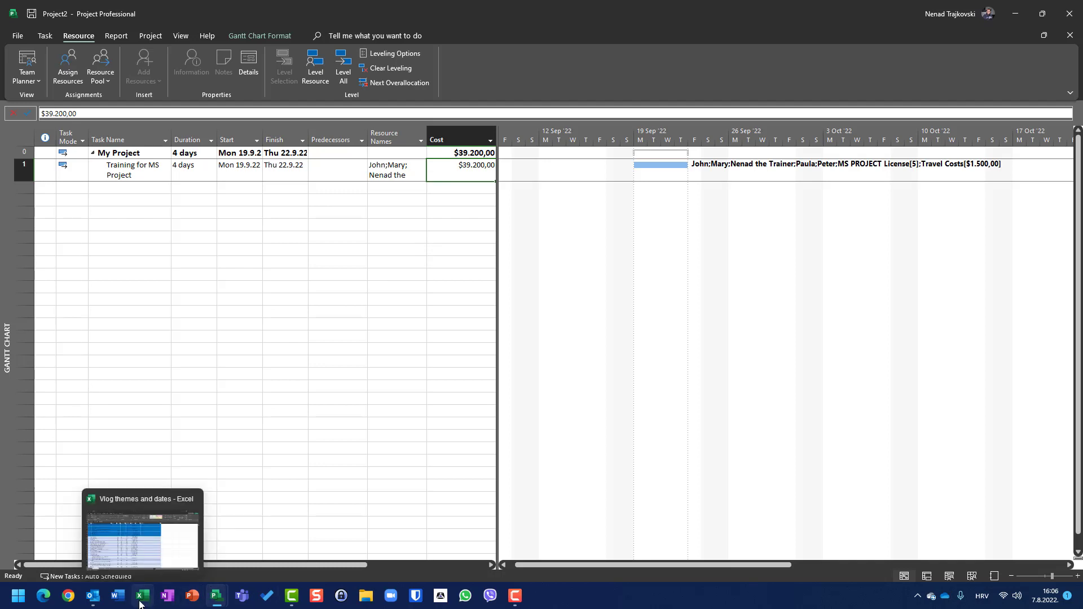
pyautogui.click(141, 602)
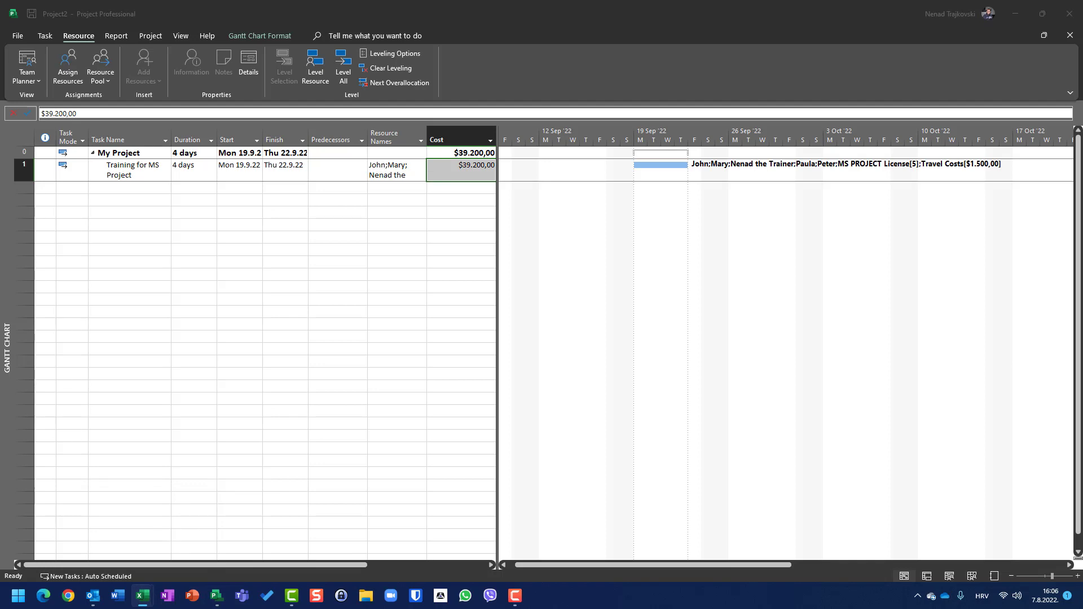
pyautogui.moveTo(1081, 41); pyautogui.dragTo(343, 135)
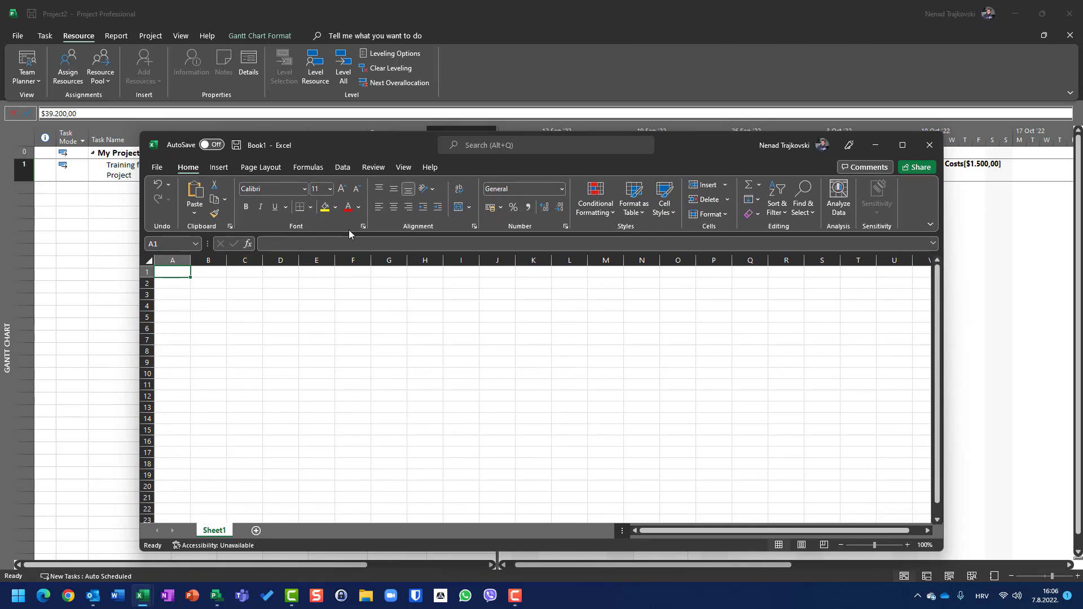
# List the first names of the four training participants in cells A1 to A4.
pyautogui.write('Jo')
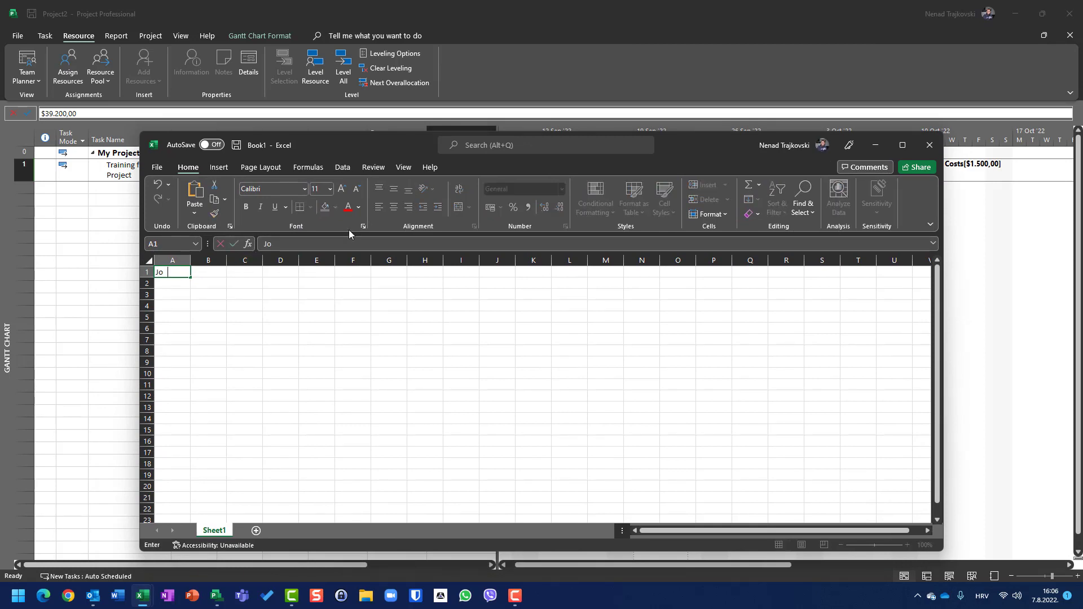
pyautogui.write('hn')
pyautogui.press('Return')
pyautogui.write('Mary')
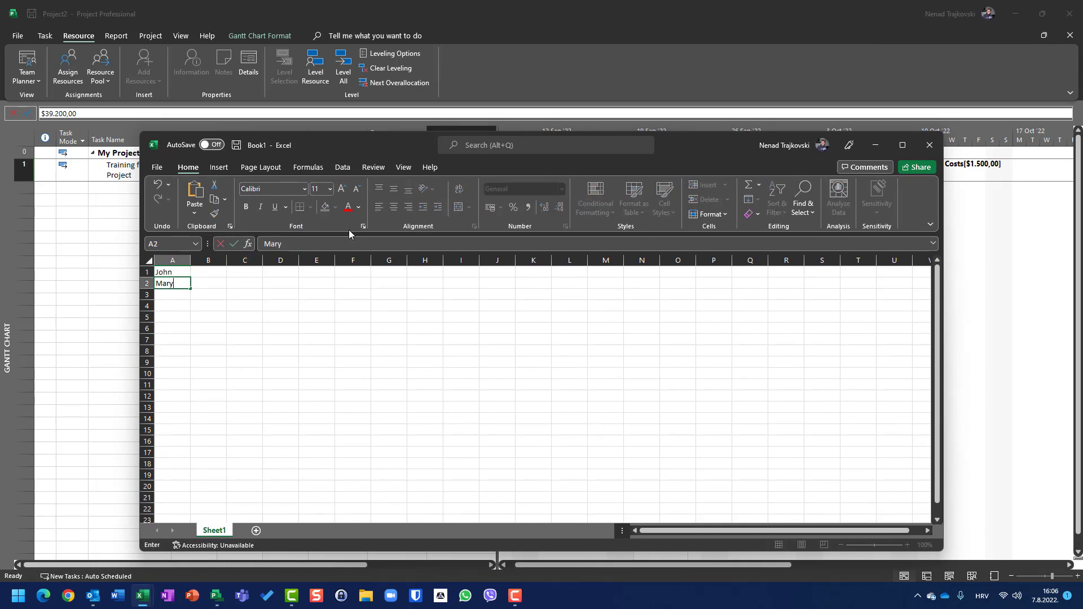
pyautogui.press('Return')
pyautogui.write('Pet')
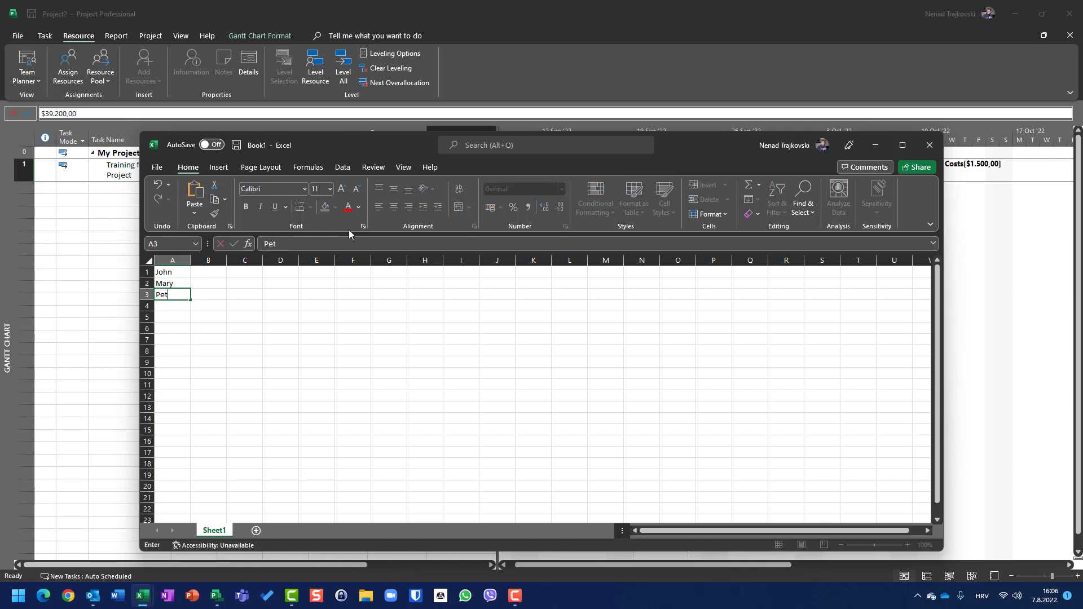
pyautogui.write('er Paul')
pyautogui.press('BackSpace')
pyautogui.press('BackSpace')
pyautogui.press('BackSpace')
pyautogui.press('BackSpace')
pyautogui.press('BackSpace')
pyautogui.press('Return')
pyautogui.write('P')
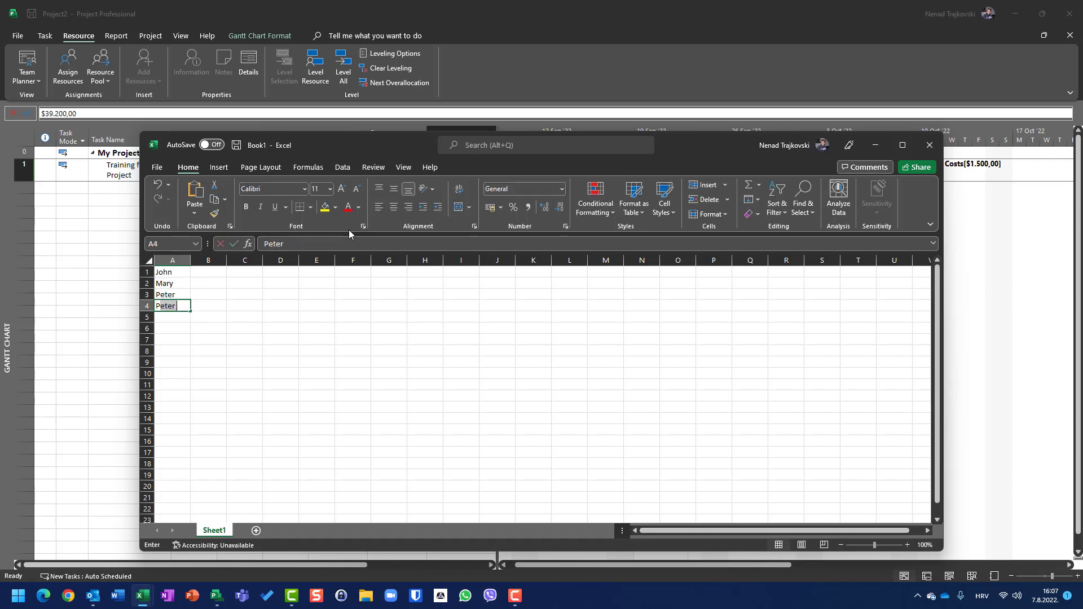
pyautogui.write('aula')
pyautogui.press('Return')
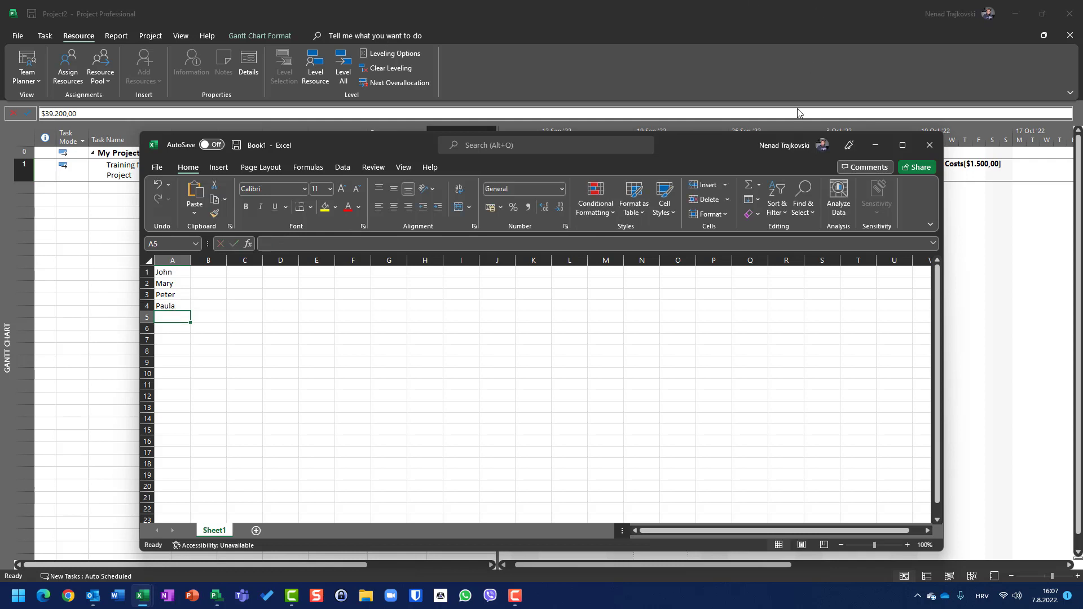
# Switch to Project and examine the training task's scheduled work by resource in the Task Usage view, returning to Excel after that.
pyautogui.click(874, 145)
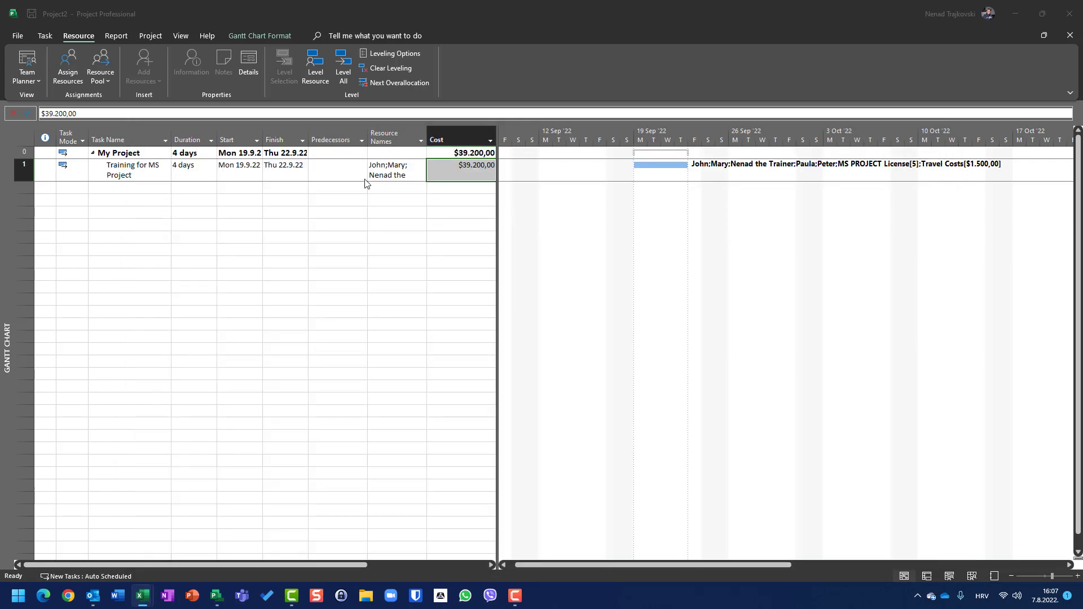
pyautogui.click(182, 37)
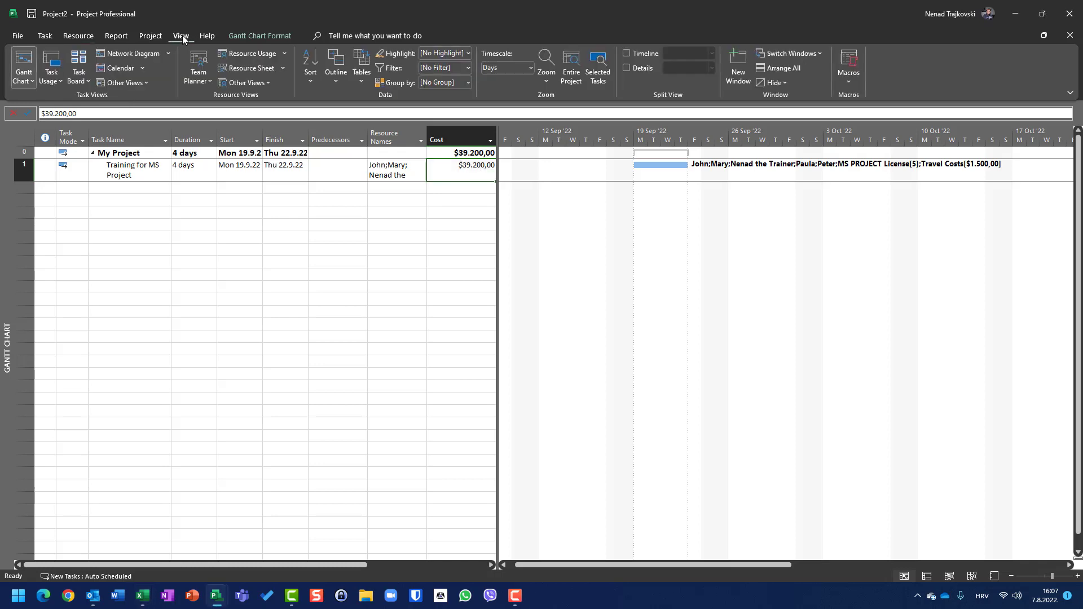
pyautogui.click(50, 67)
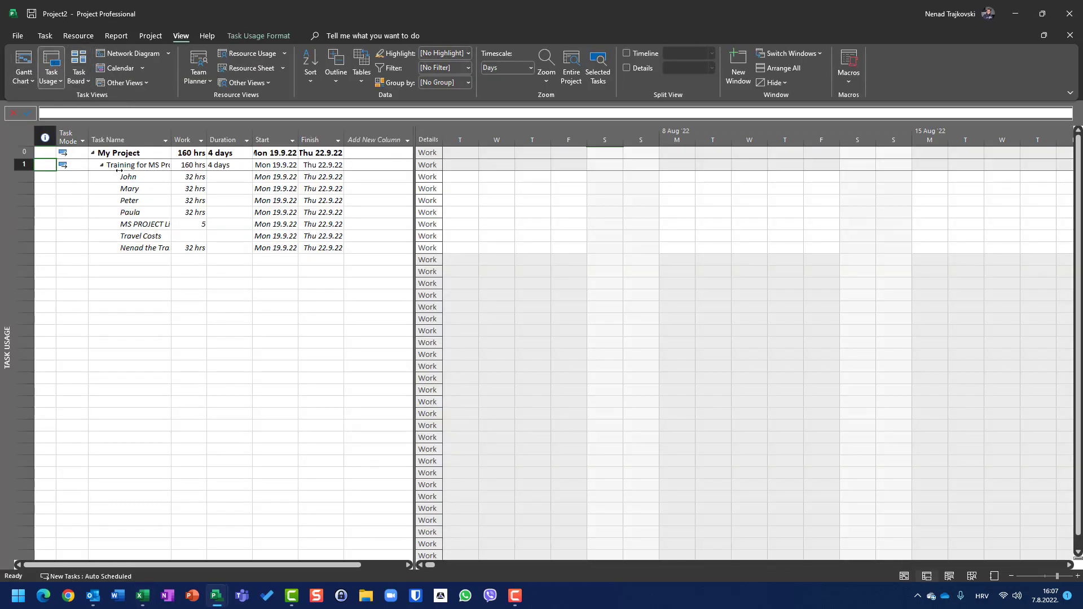
pyautogui.rightClick(135, 167)
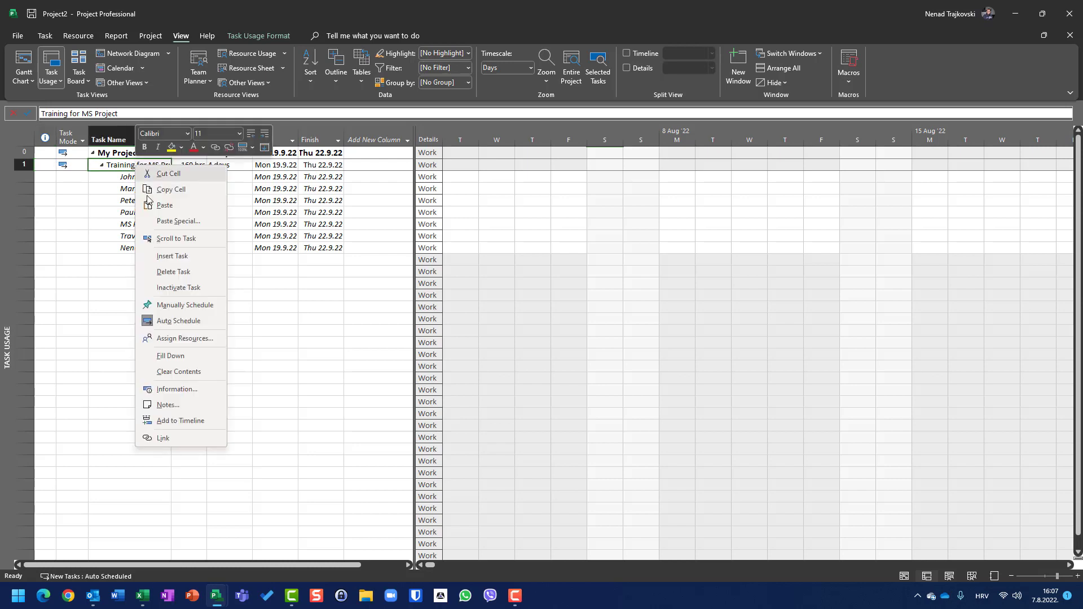
pyautogui.click(176, 239)
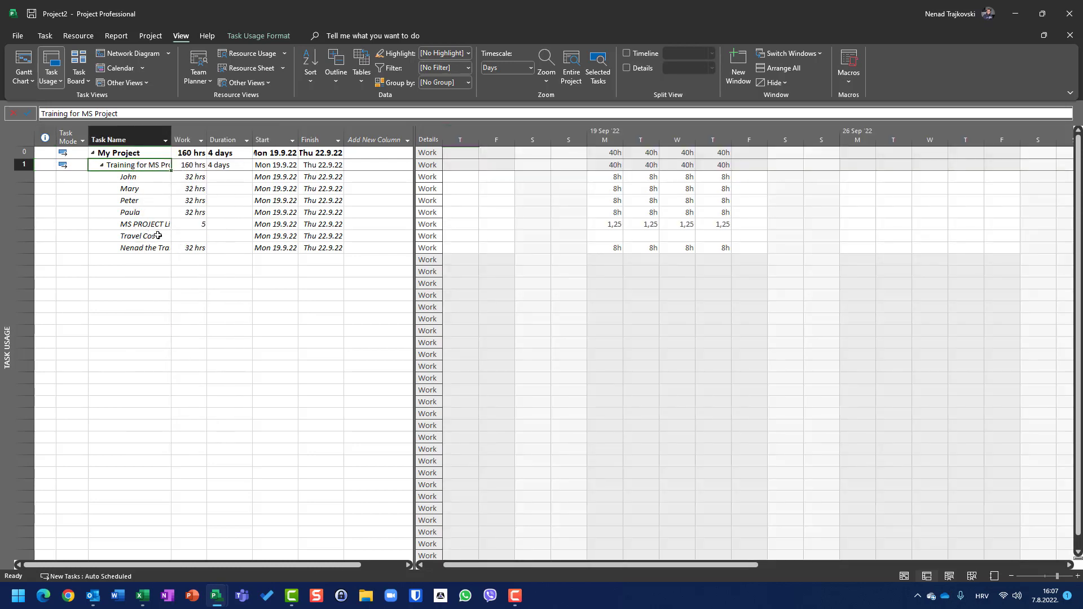
pyautogui.hotkey('alt', 'Tab')
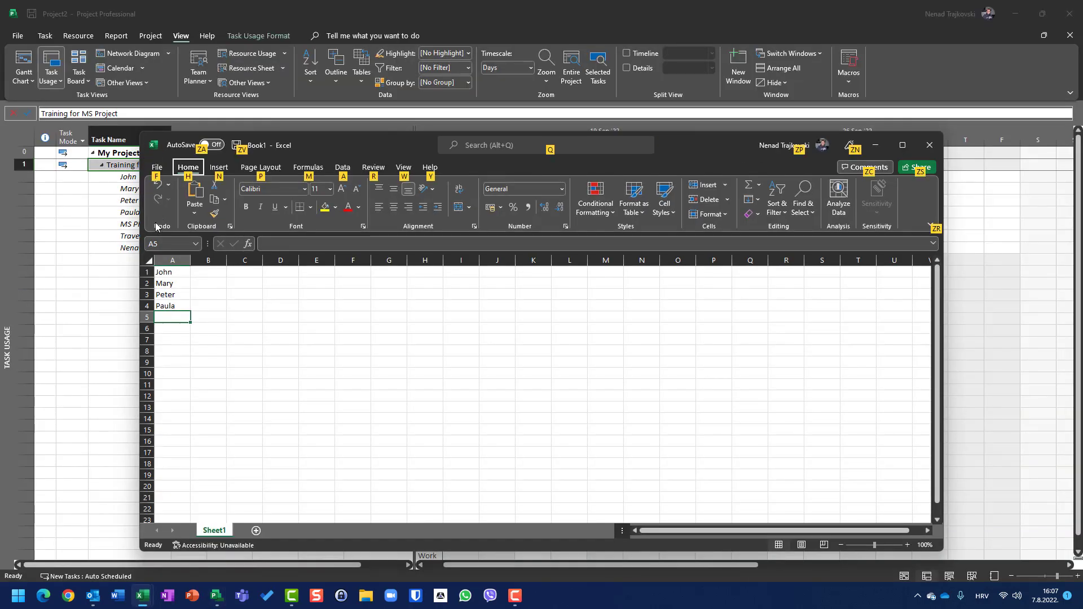
pyautogui.press('n')
pyautogui.press('e')
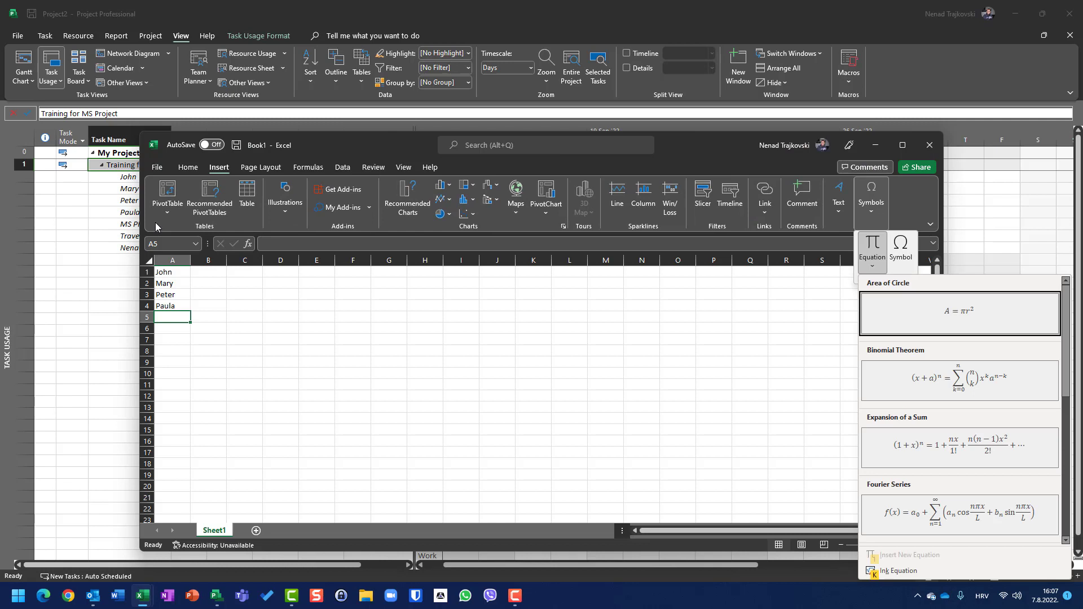
pyautogui.press('Escape')
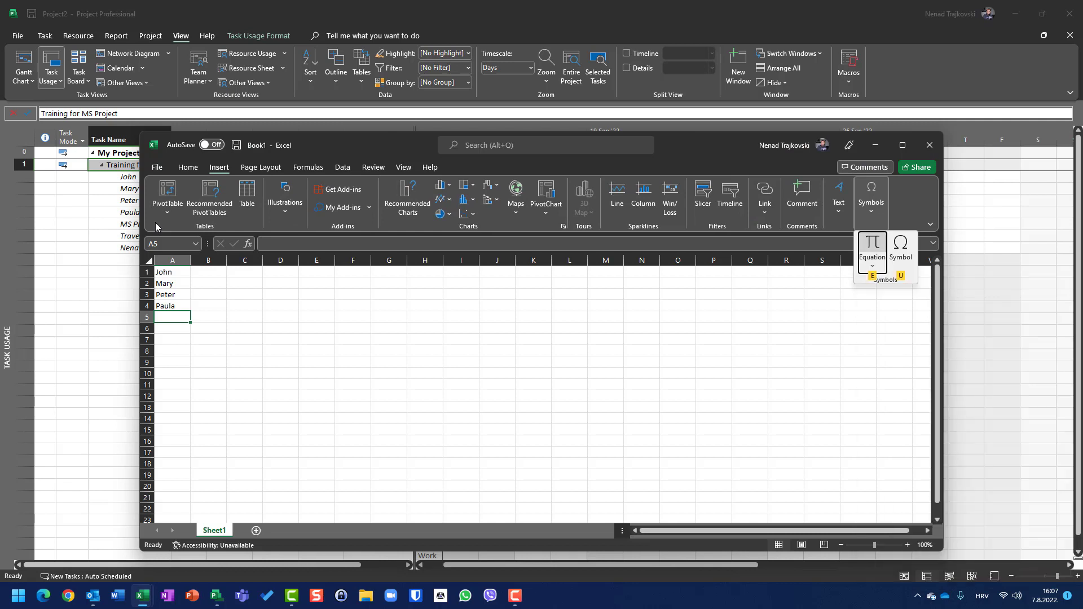
# Add the trainer's first name in cell A5 below the four participants.
pyautogui.click(166, 314)
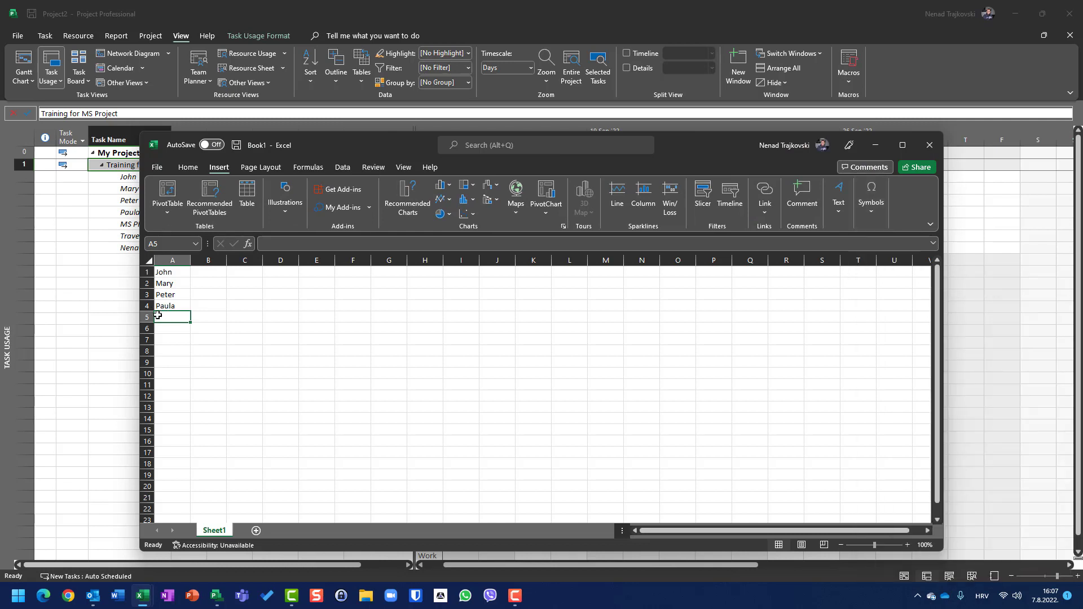
pyautogui.write('Nenad')
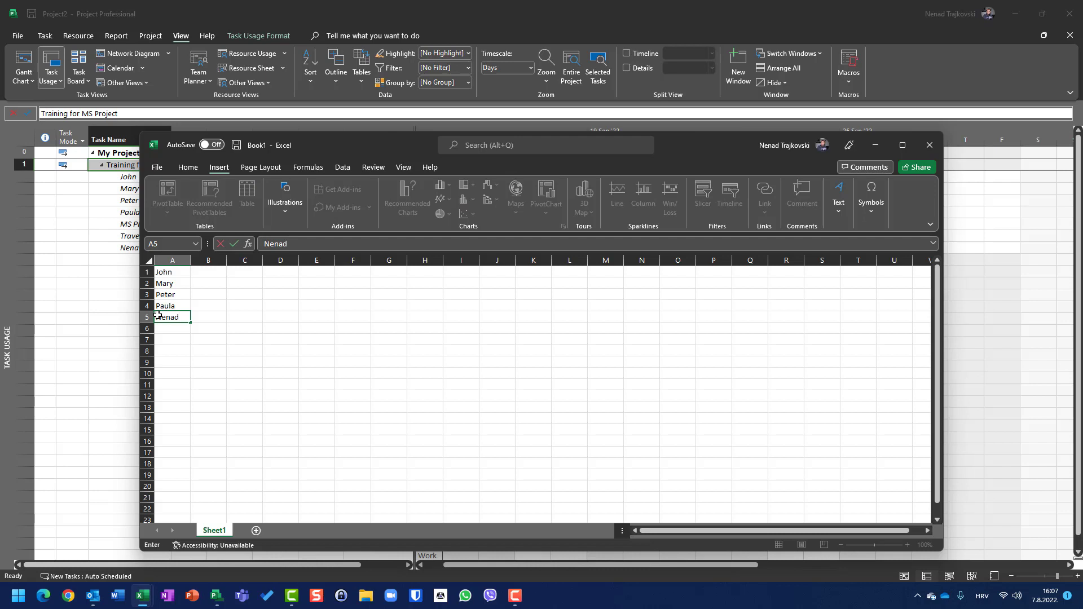
pyautogui.press('Return')
# Enter MS Project Licenses in cell A6 and Travel Costs in cell A7.
pyautogui.write('MS P')
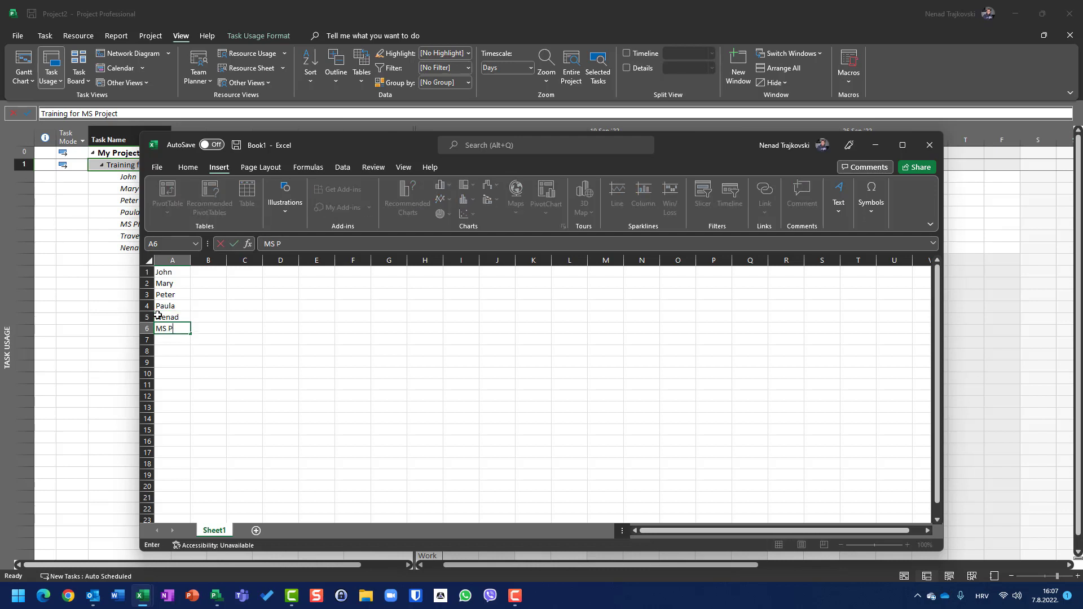
pyautogui.press('BackSpace')
pyautogui.write('PRoject Licences')
pyautogui.press('Return')
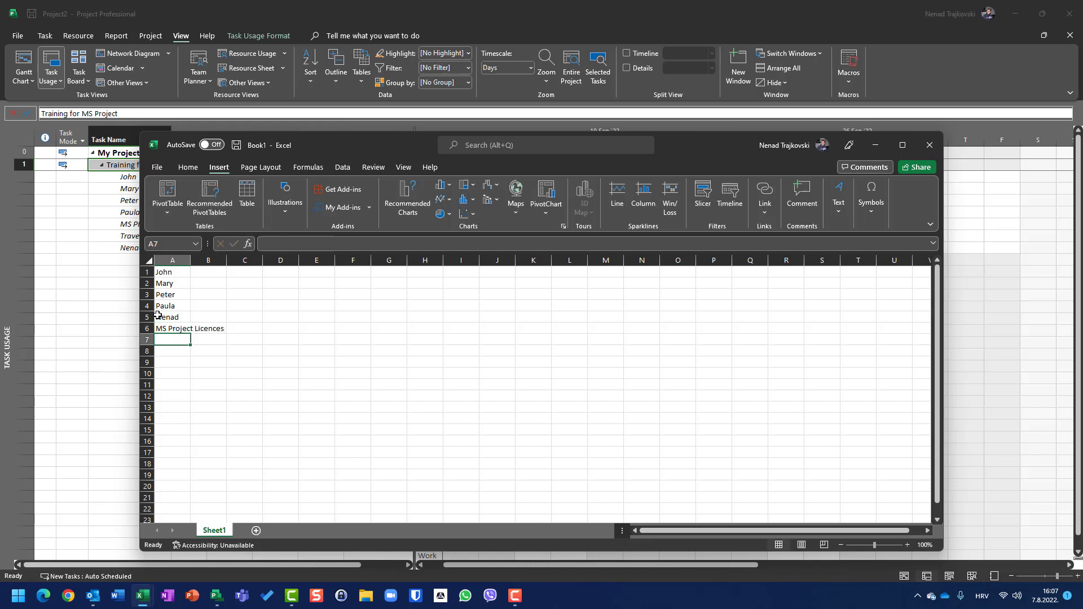
pyautogui.press('Up')
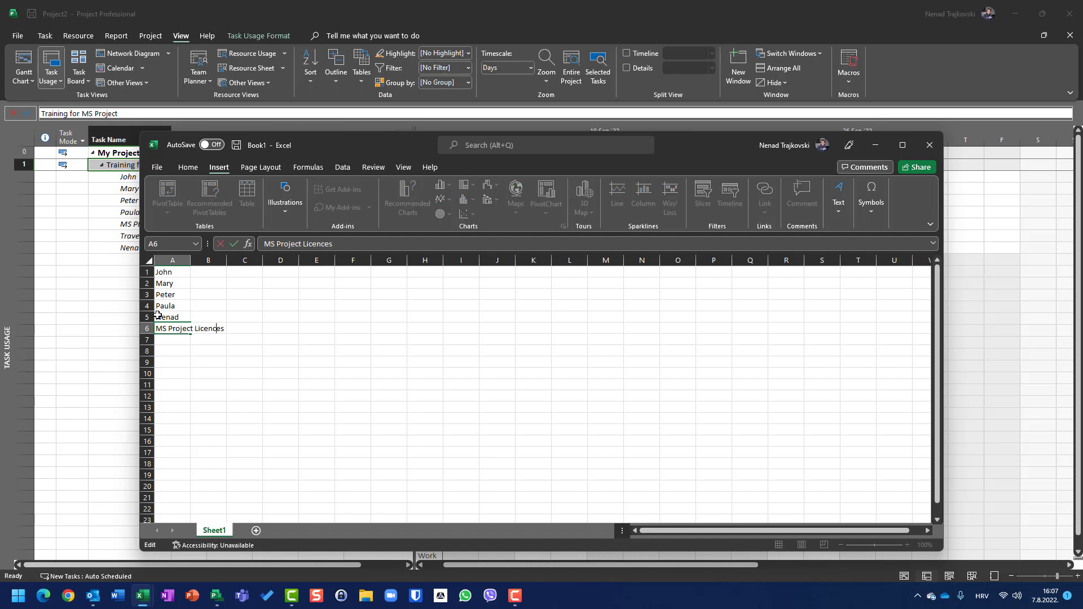
pyautogui.press('BackSpace')
pyautogui.press('BackSpace')
pyautogui.press('BackSpace')
pyautogui.write('ses')
pyautogui.press('Return')
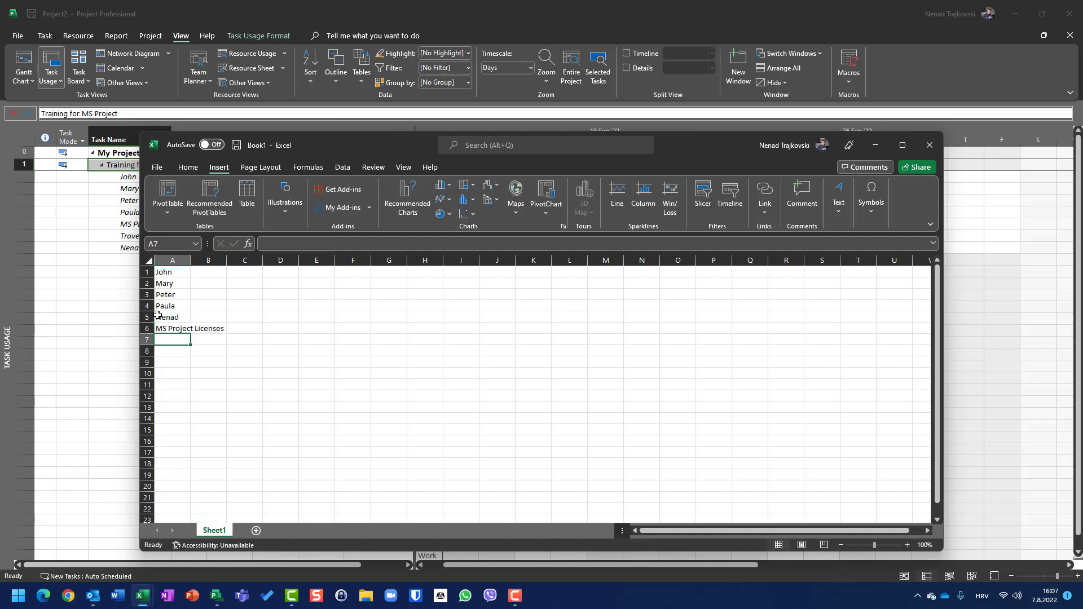
pyautogui.write('Travel ')
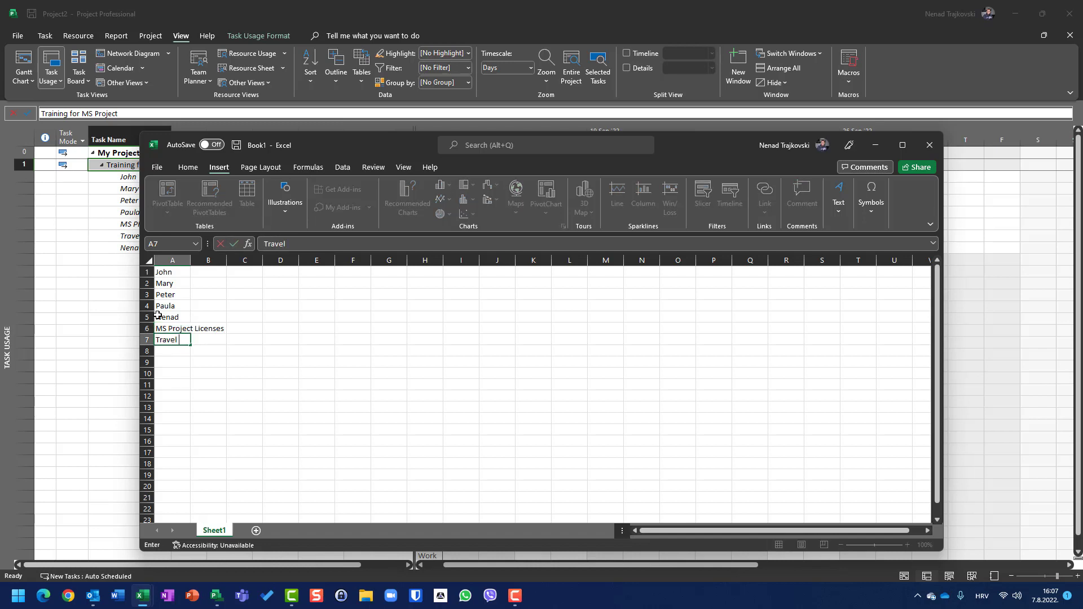
pyautogui.write('Costs')
pyautogui.press('Return')
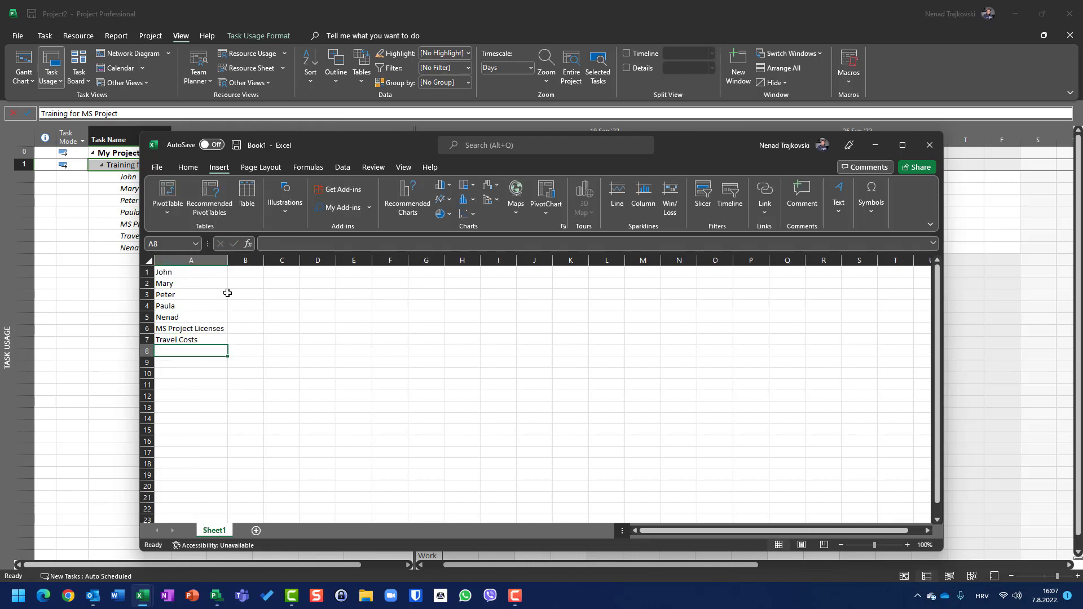
# Lower the Excel window and show Project's Resource Sheet behind it to read the standard rates, with cell B1 selected for entry.
pyautogui.click(240, 272)
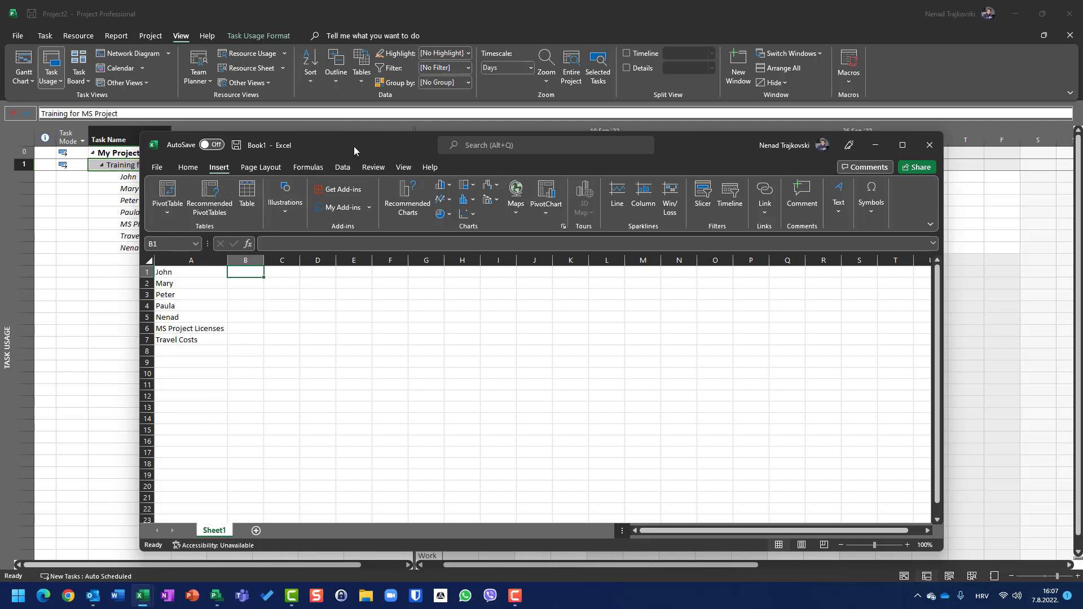
pyautogui.moveTo(353, 147); pyautogui.dragTo(348, 226)
pyautogui.click(255, 70)
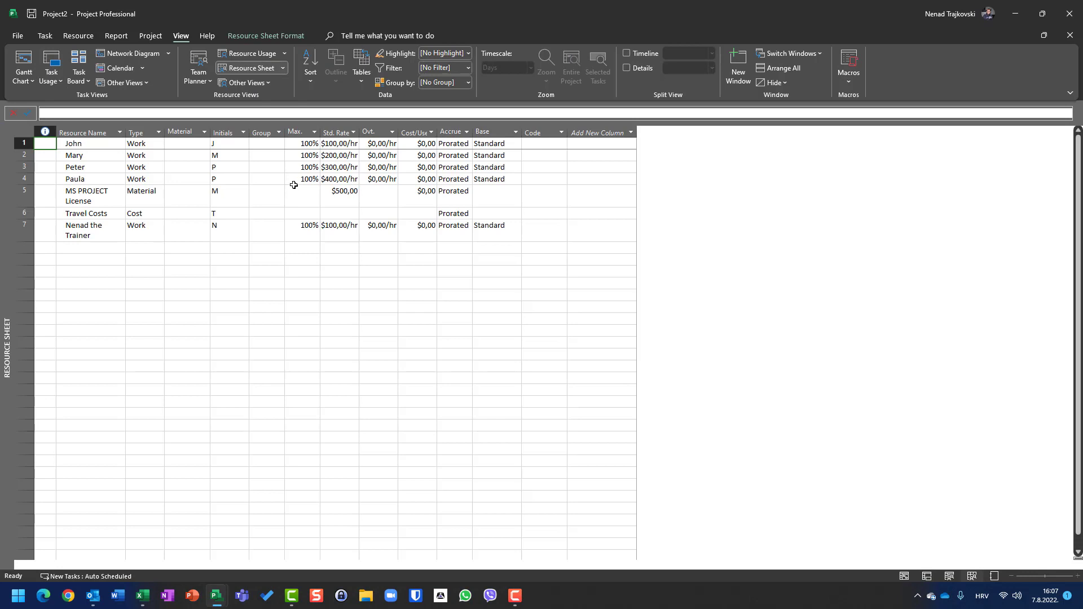
pyautogui.hotkey('alt', 'Tab')
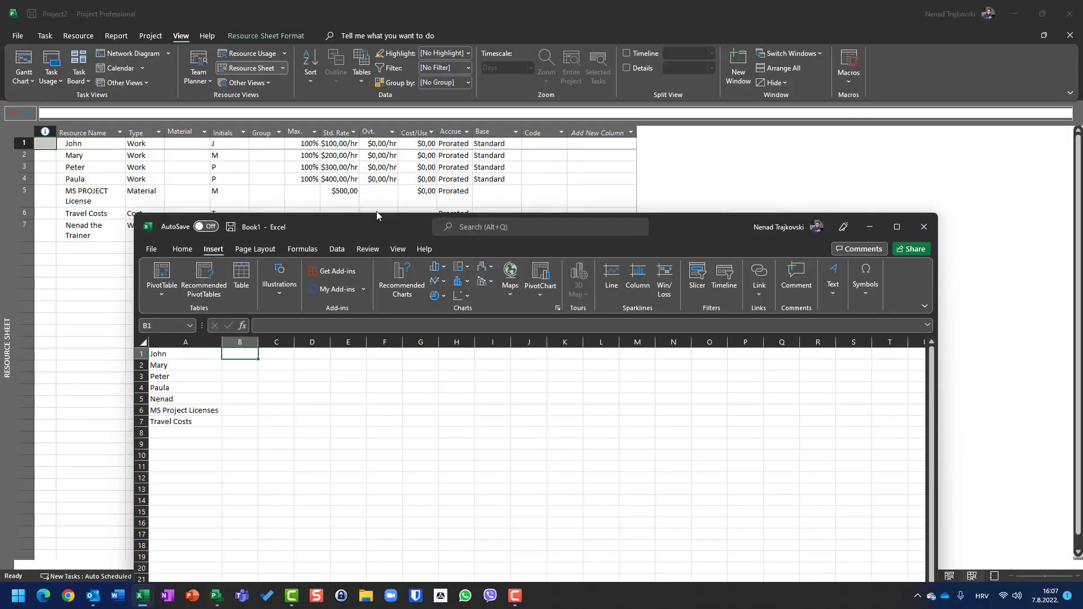
# Enter the standard rates 100, 200, 300, 400, 100 and 500 in cells B1 to B6.
pyautogui.write('100')
pyautogui.press('Return')
pyautogui.write('2')
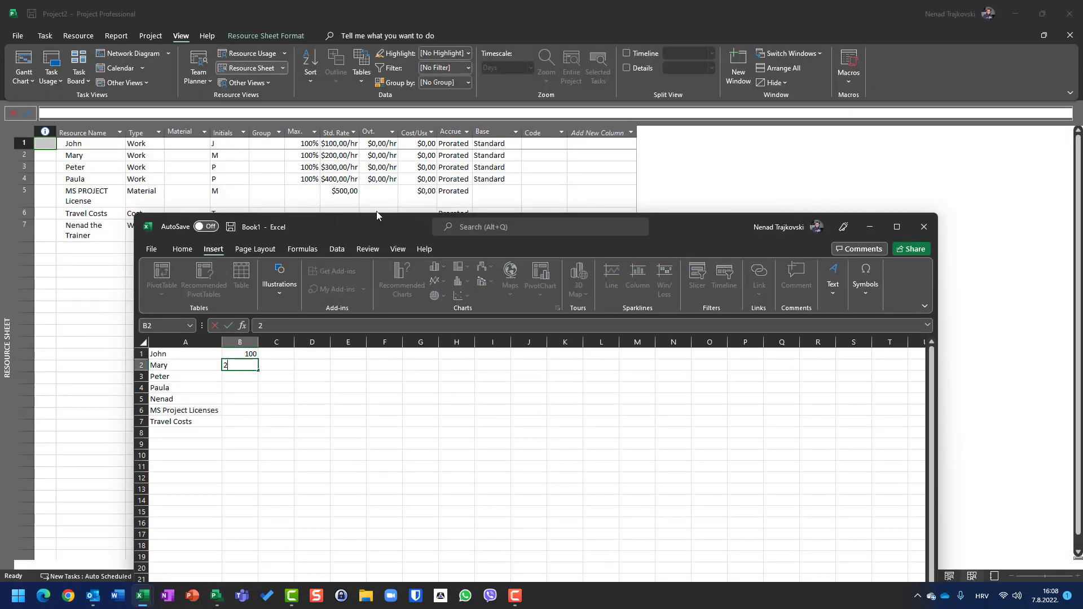
pyautogui.write('00')
pyautogui.press('Return')
pyautogui.write('300')
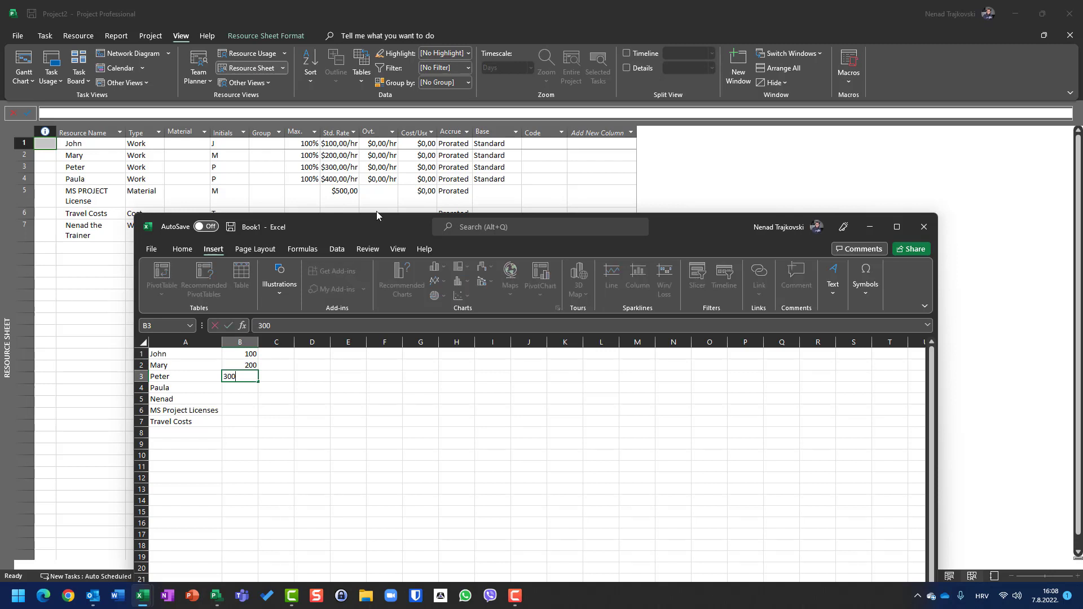
pyautogui.press('Return')
pyautogui.write('400')
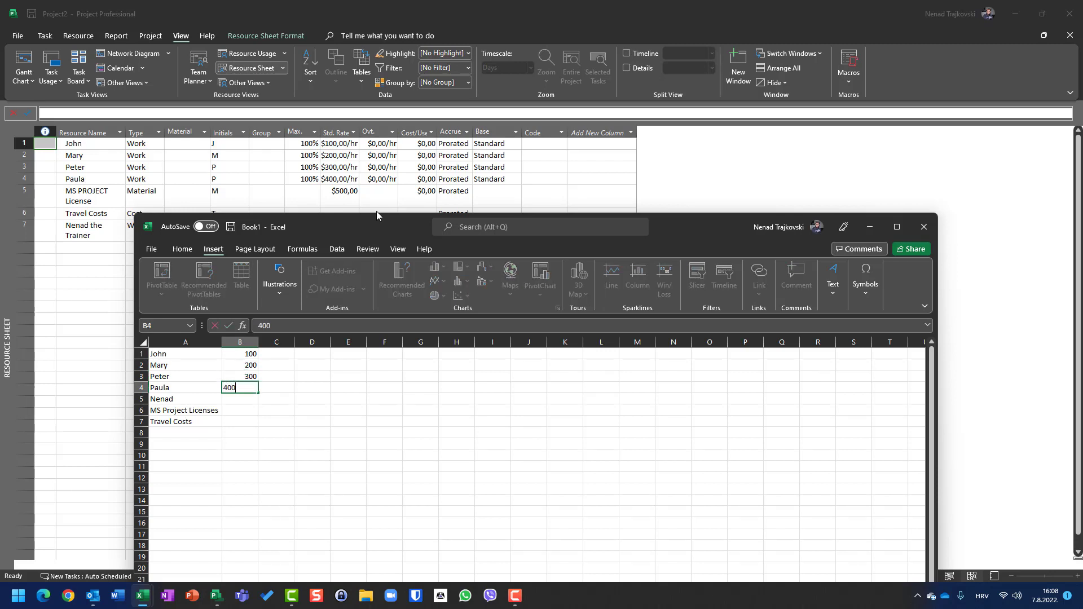
pyautogui.press('Return')
pyautogui.write('100')
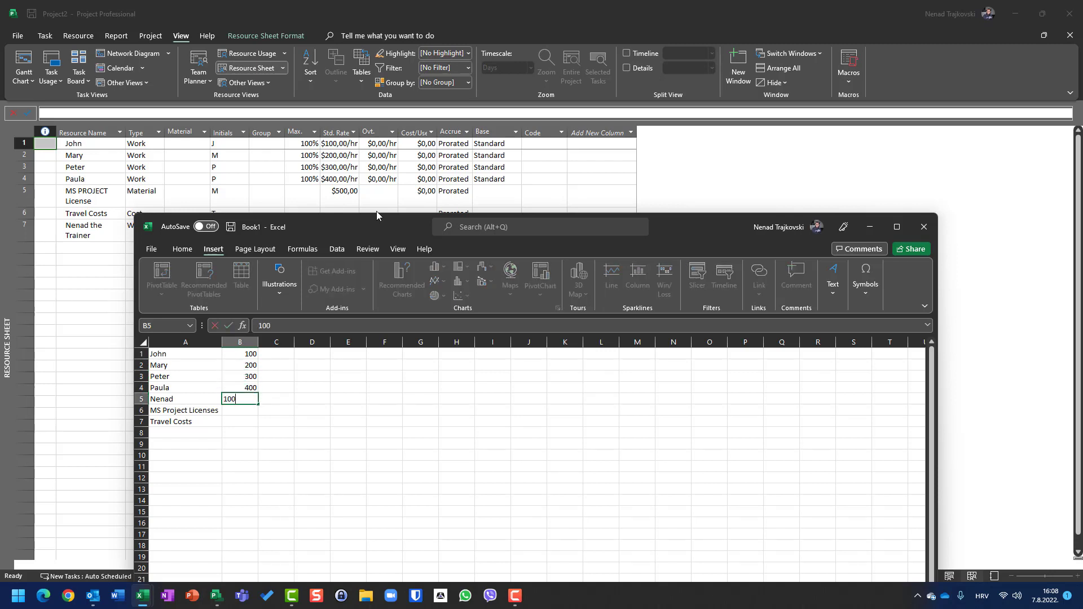
pyautogui.press('Return')
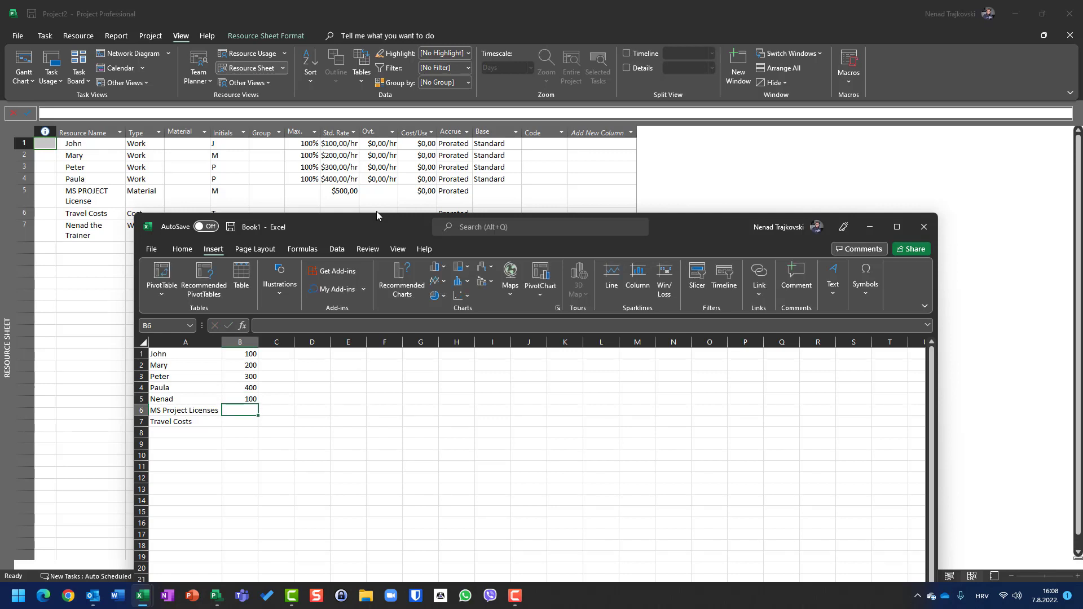
pyautogui.write('500')
pyautogui.press('Return')
# Enter 32 work hours for each person in cells C1 to C5 and a quantity of 5 licenses in C6.
pyautogui.moveTo(370, 223); pyautogui.dragTo(366, 128)
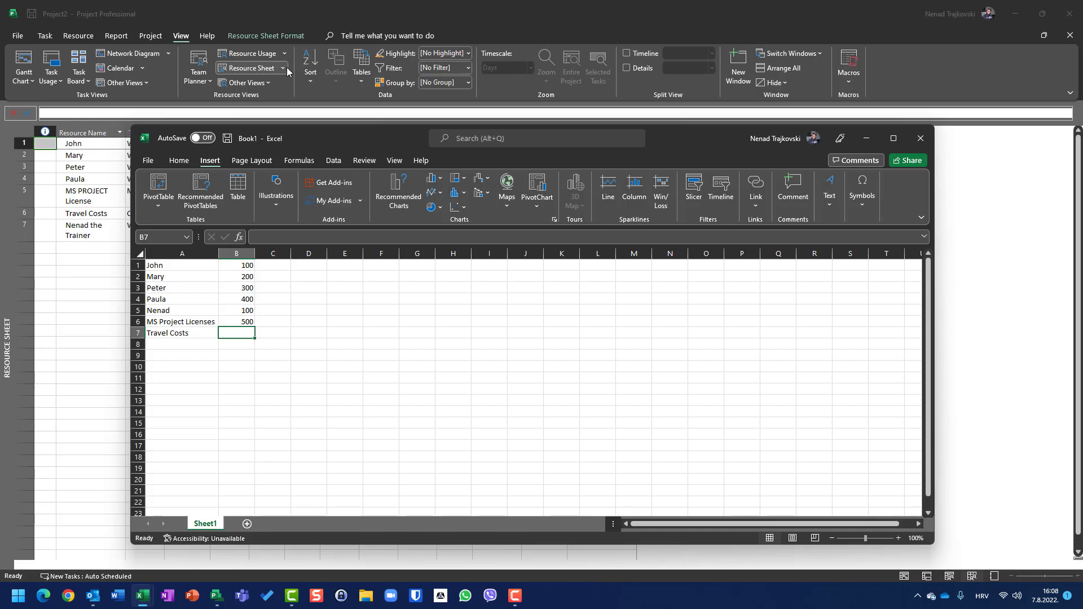
pyautogui.click(286, 266)
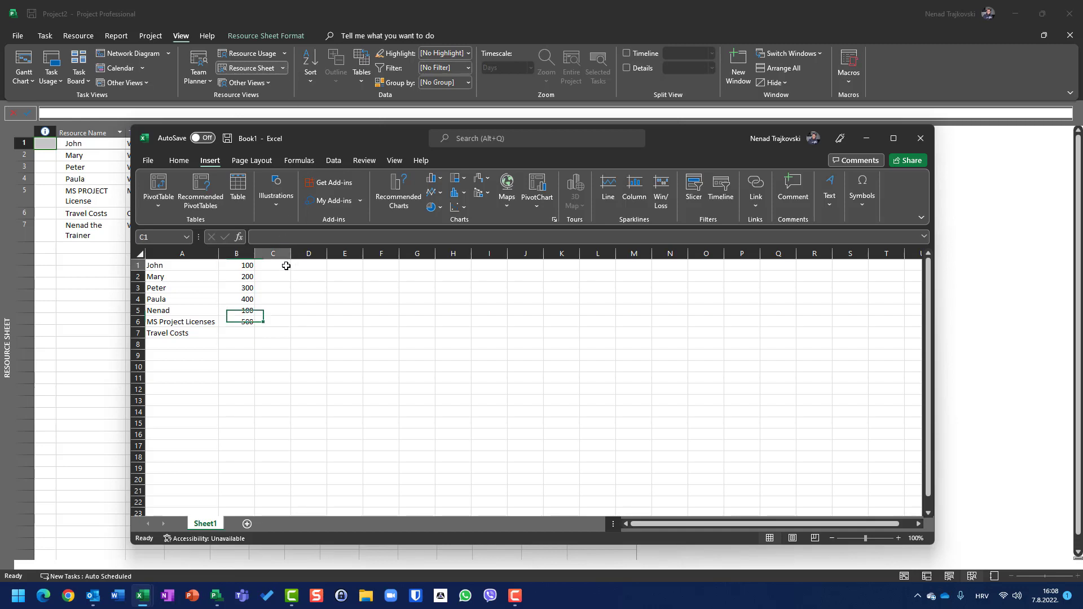
pyautogui.write('32')
pyautogui.press('Return')
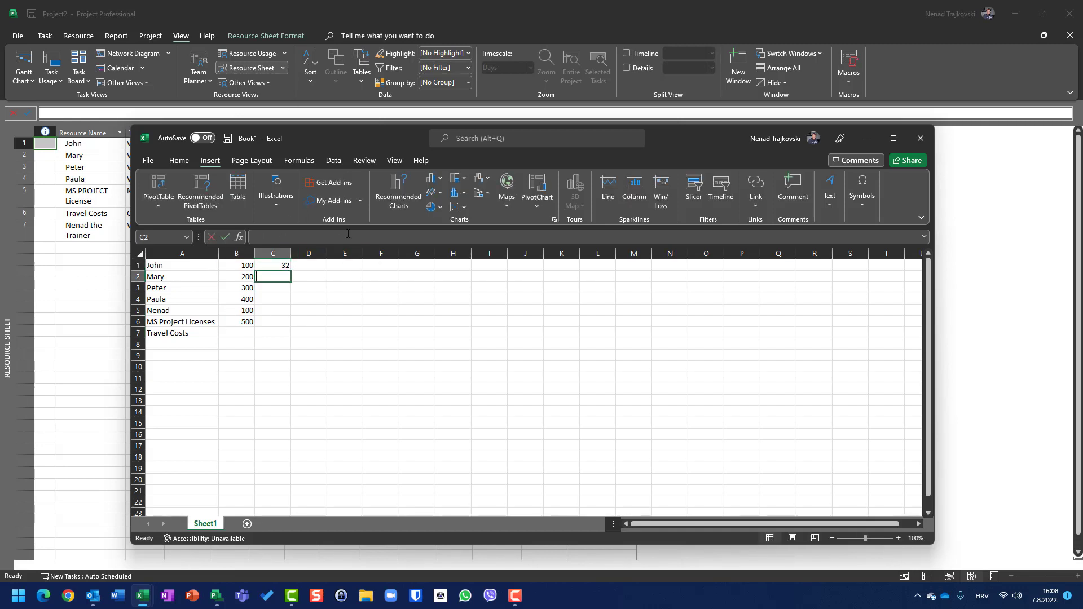
pyautogui.write('32')
pyautogui.press('Return')
pyautogui.write('32')
pyautogui.press('Return')
pyautogui.write('32')
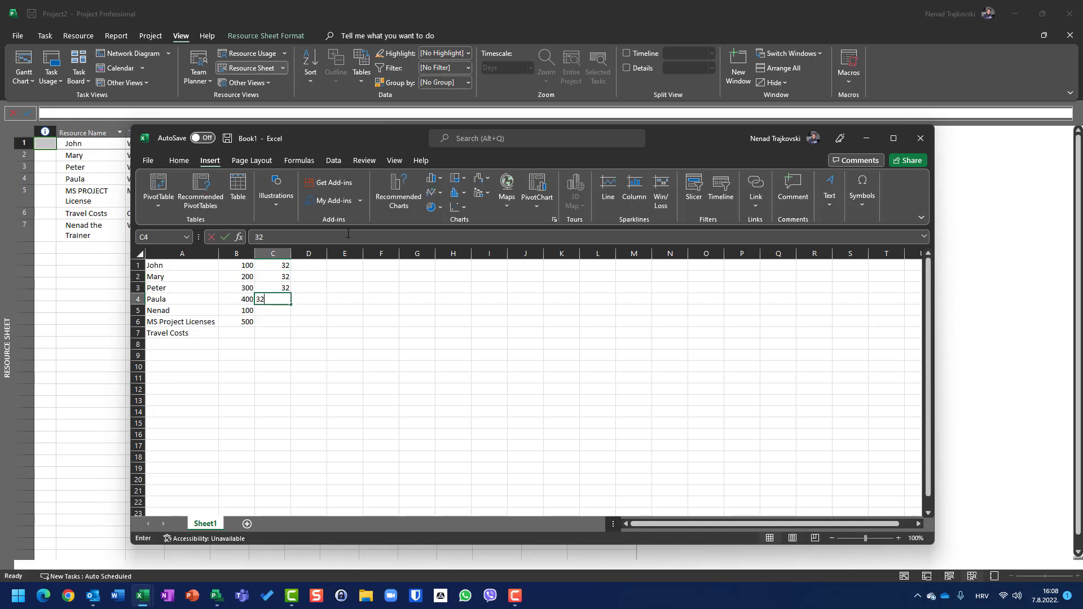
pyautogui.press('Return')
pyautogui.write('32')
pyautogui.hotkey('ctrl', 'Return')
pyautogui.press('Return')
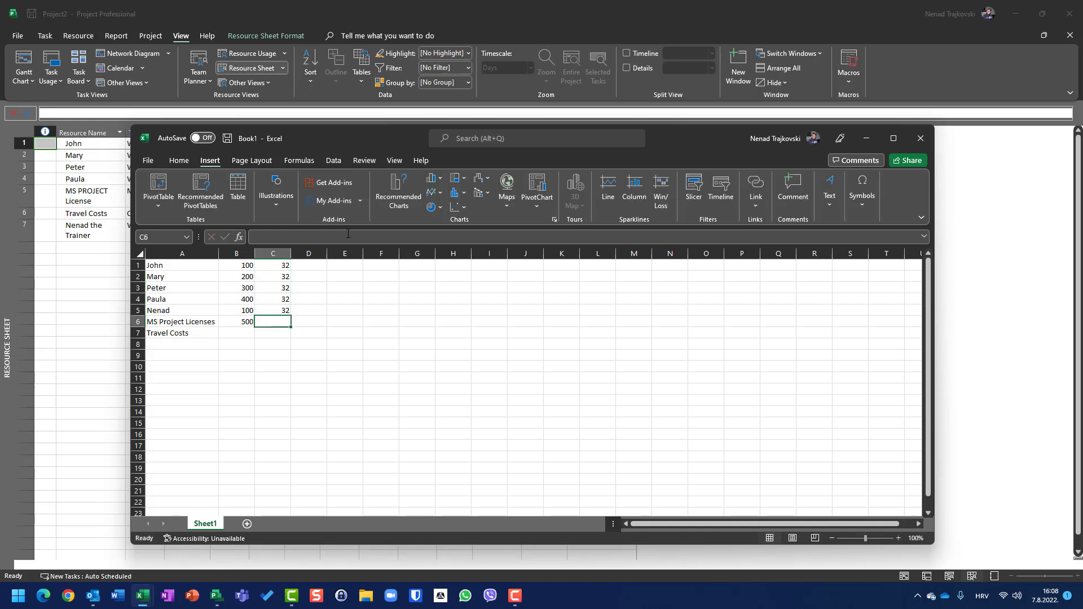
pyautogui.write('5')
pyautogui.press('Return')
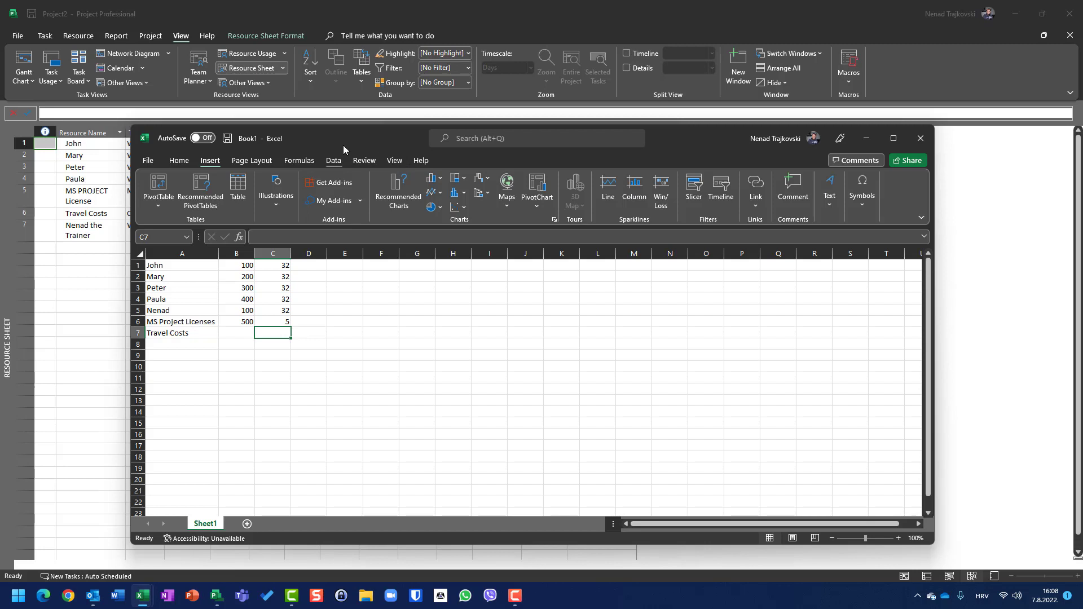
# Review each resource's assignment cost on the training task from Project's Gantt Chart view, and return to the Excel workbook.
pyautogui.click(18, 60)
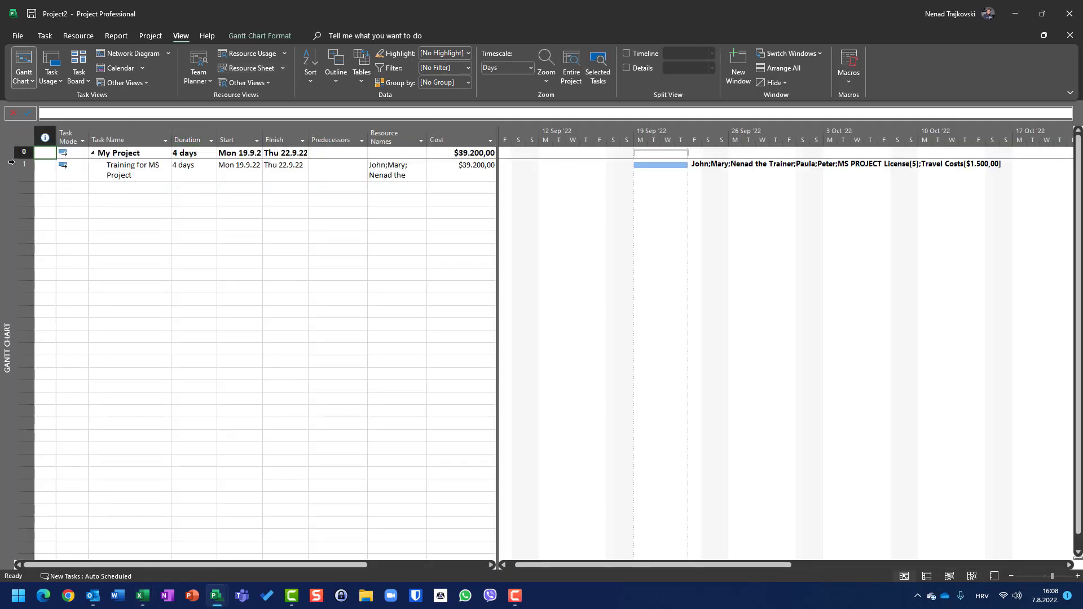
pyautogui.click(77, 36)
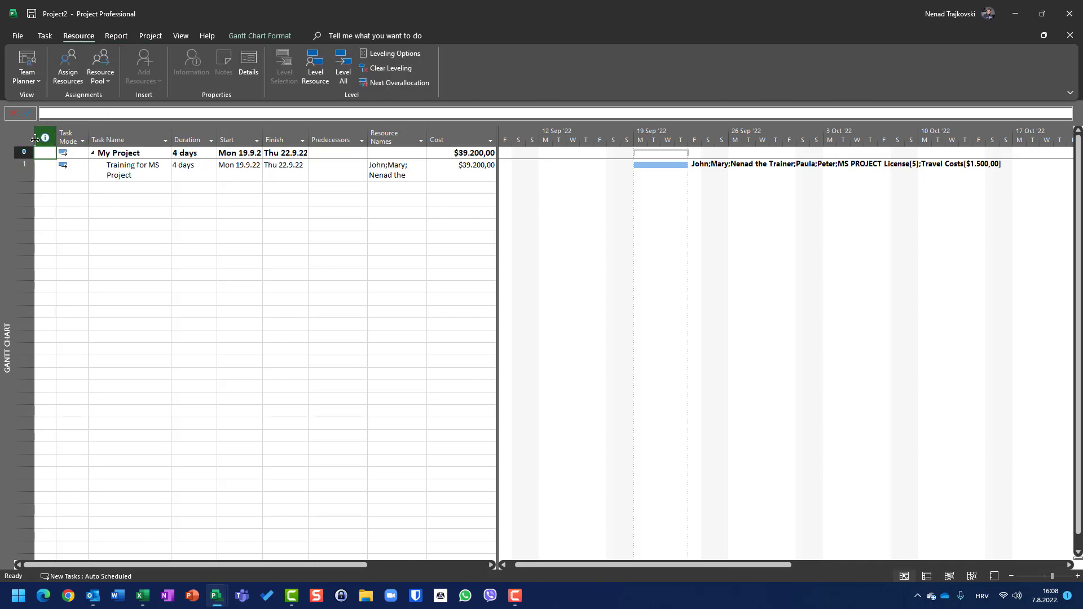
pyautogui.click(29, 172)
pyautogui.click(68, 65)
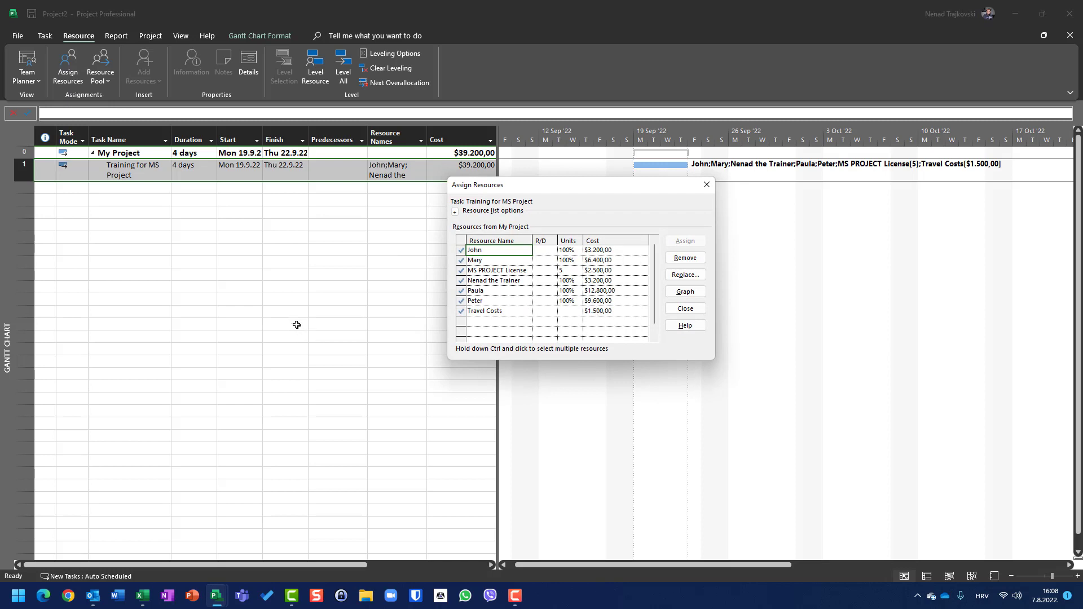
pyautogui.press('Escape')
pyautogui.press('super+Tab')
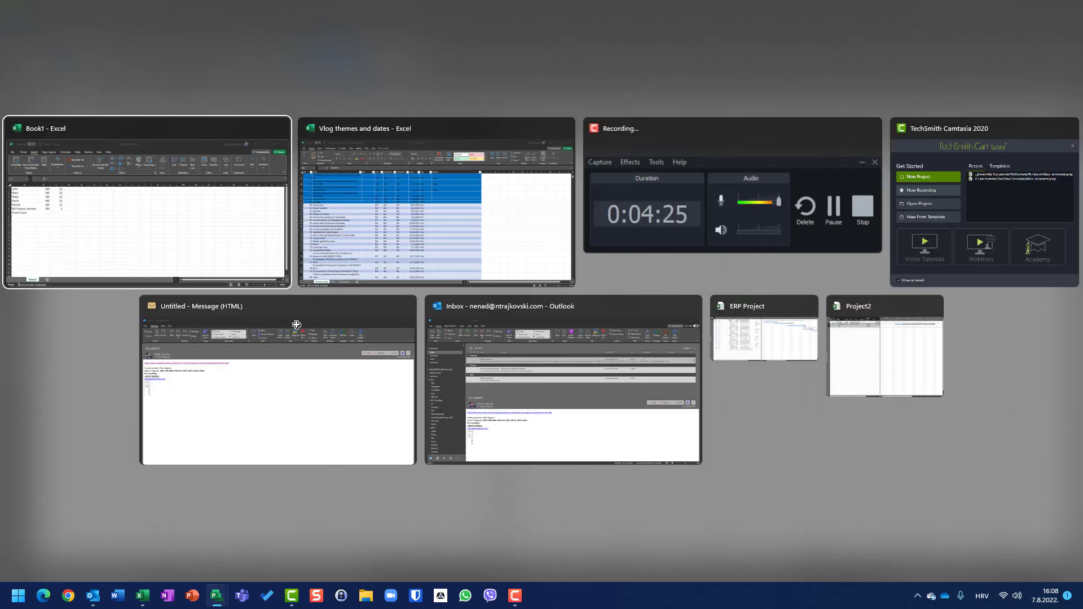
pyautogui.press('Return')
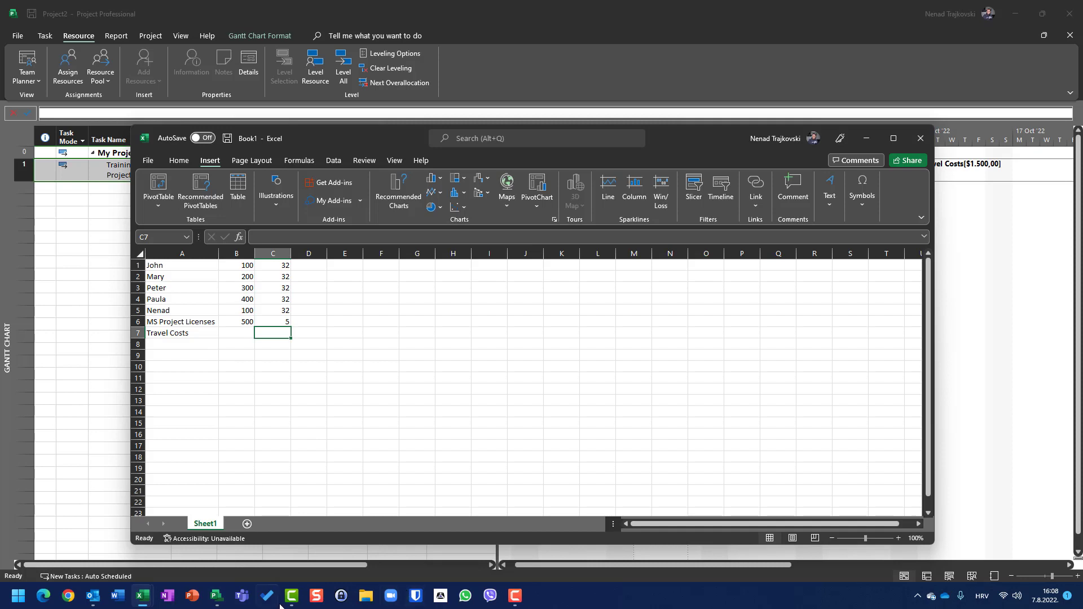
# Enter the travel cost of 1500 in cell D7 of the Excel sheet.
pyautogui.click(141, 597)
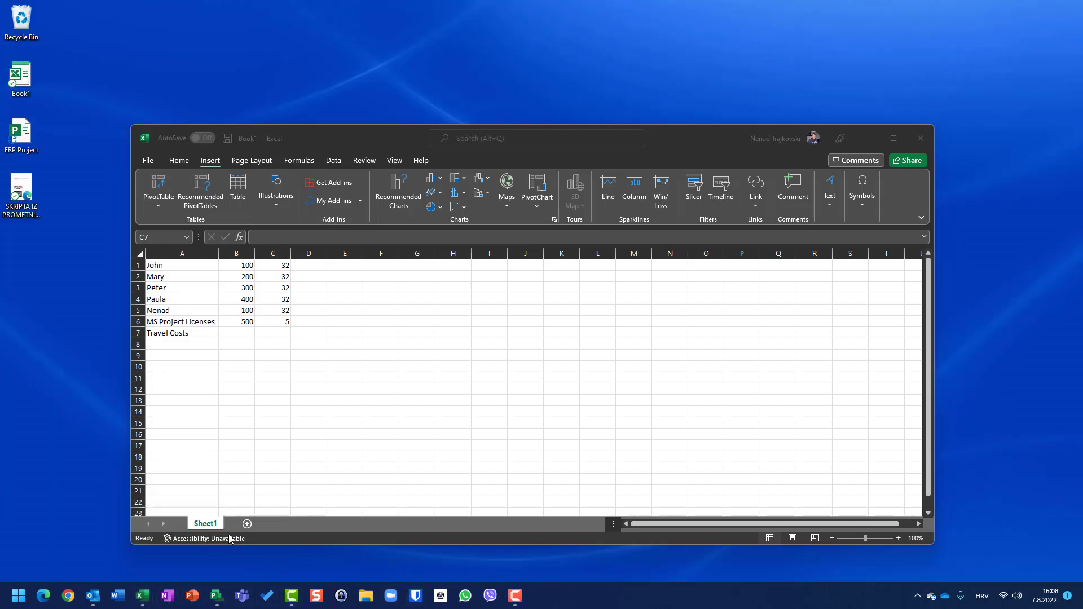
pyautogui.click(225, 540)
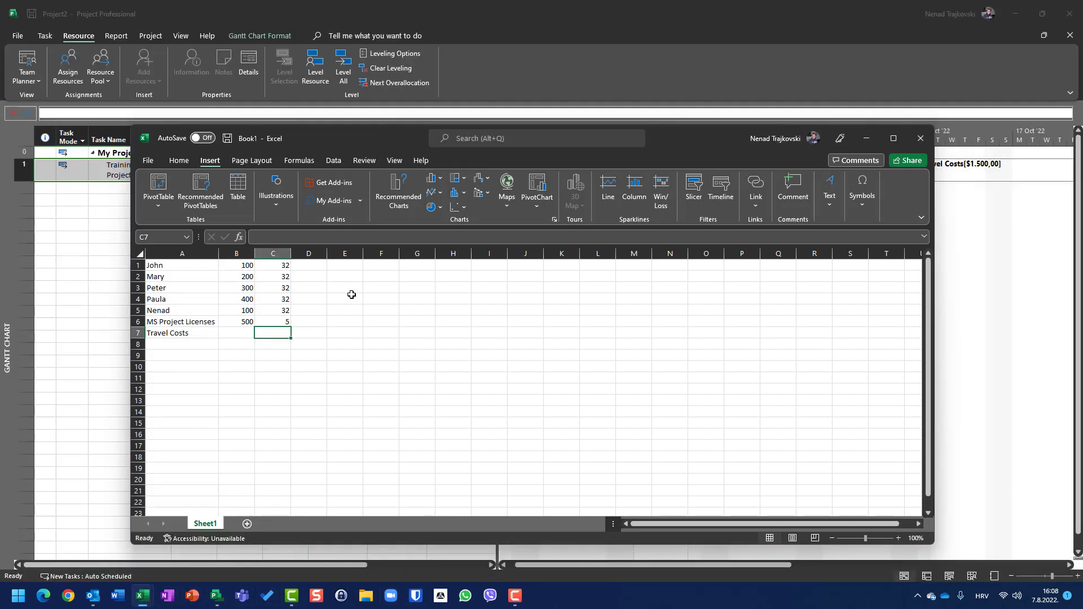
pyautogui.press('Right')
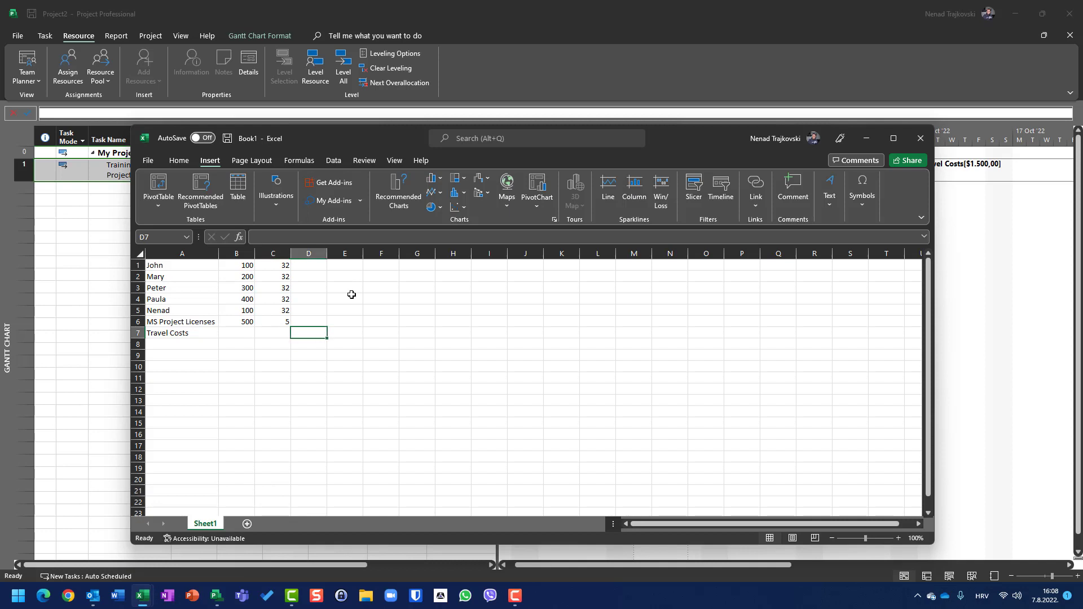
pyautogui.write('1500')
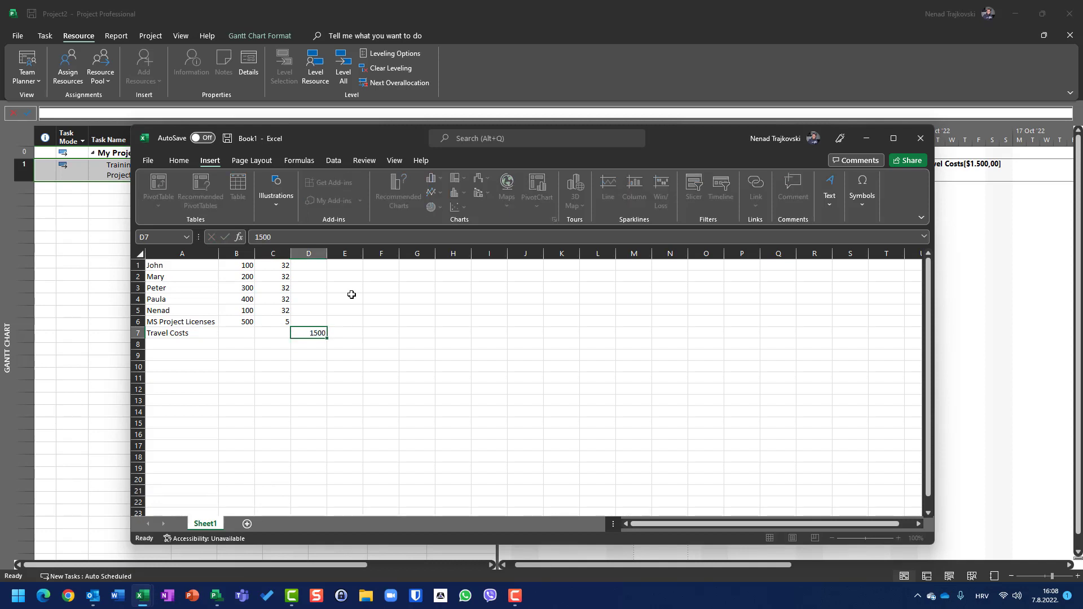
pyautogui.press('Return')
# Calculate the first resource's cost in D1 by multiplying the rate in B1 by the hours in C1.
pyautogui.press('Up')
pyautogui.press('Up')
pyautogui.press('Up')
pyautogui.press('Up')
pyautogui.press('Up')
pyautogui.press('Up')
pyautogui.press('Up')
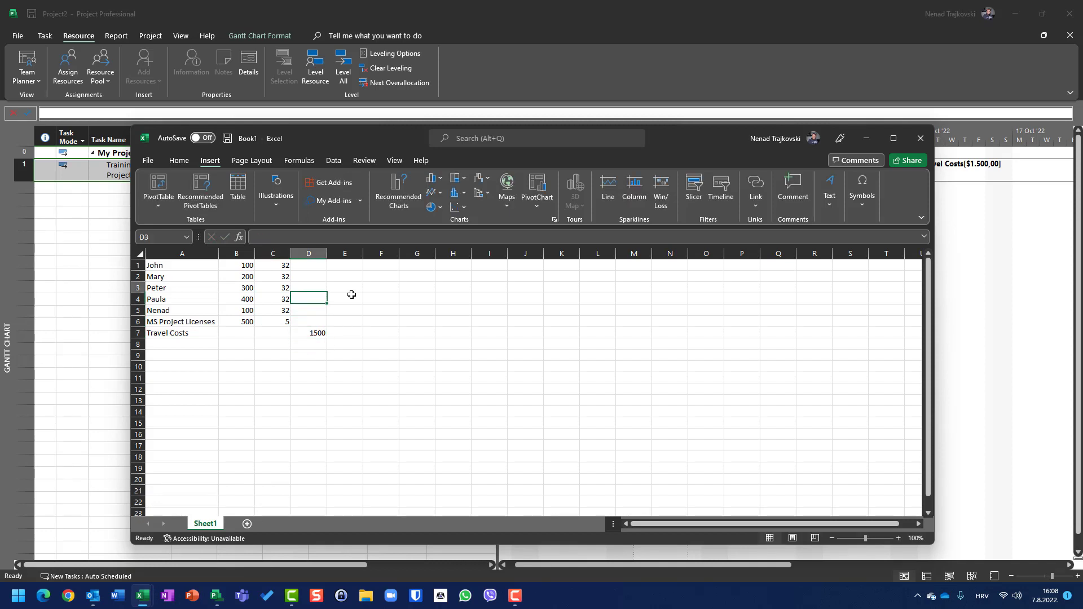
pyautogui.write('=')
pyautogui.press('Left')
pyautogui.press('Left')
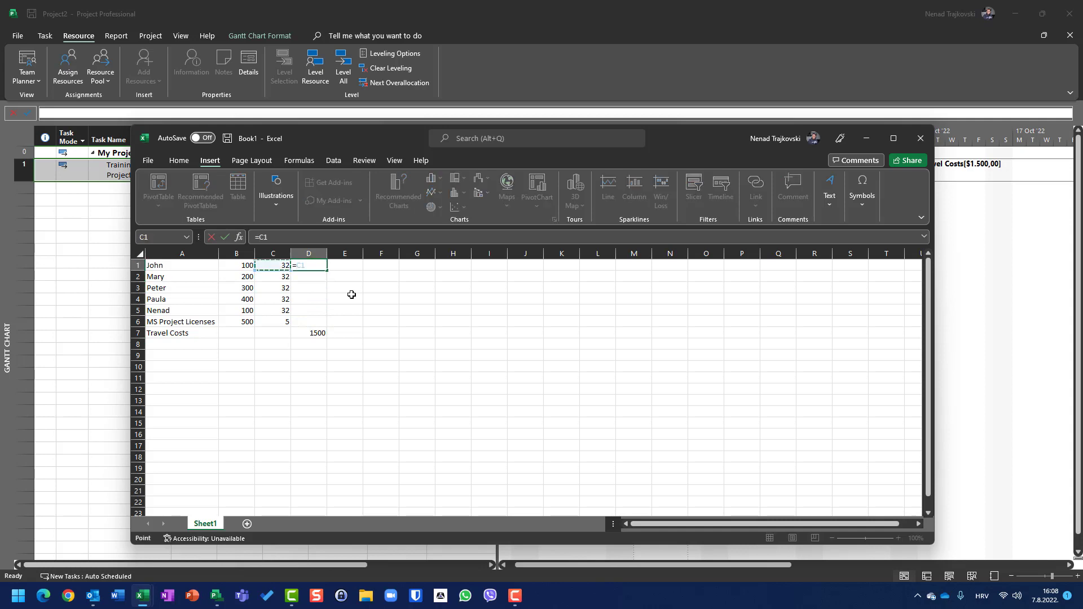
pyautogui.write('*')
pyautogui.press('Left')
pyautogui.hotkey('ctrl', 'Return')
# Copy the cost formula from D1 into D2 to D6 for the other people and the licenses.
pyautogui.hotkey('ctrl', 'c')
pyautogui.press('Down')
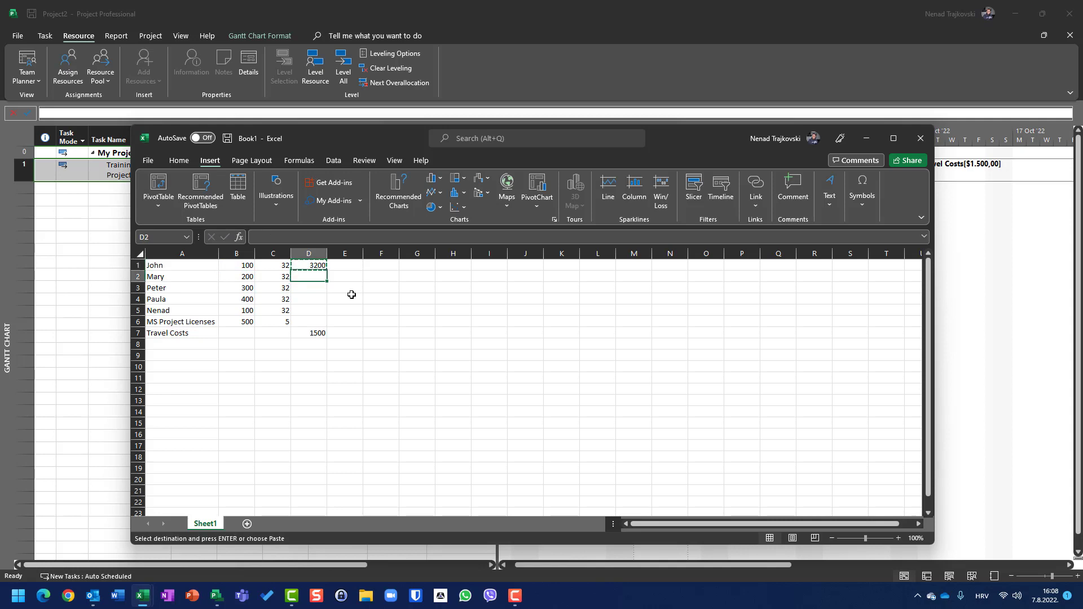
pyautogui.hotkey('shift', 'Down')
pyautogui.hotkey('shift', 'Down')
pyautogui.hotkey('shift', 'Down')
pyautogui.hotkey('shift', 'Down')
pyautogui.press('Return')
# Total the resource costs in D8 with an AutoSum of D1:D7.
pyautogui.press('Down')
pyautogui.press('Down')
pyautogui.press('Down')
pyautogui.press('Down')
pyautogui.press('Down')
pyautogui.press('Down')
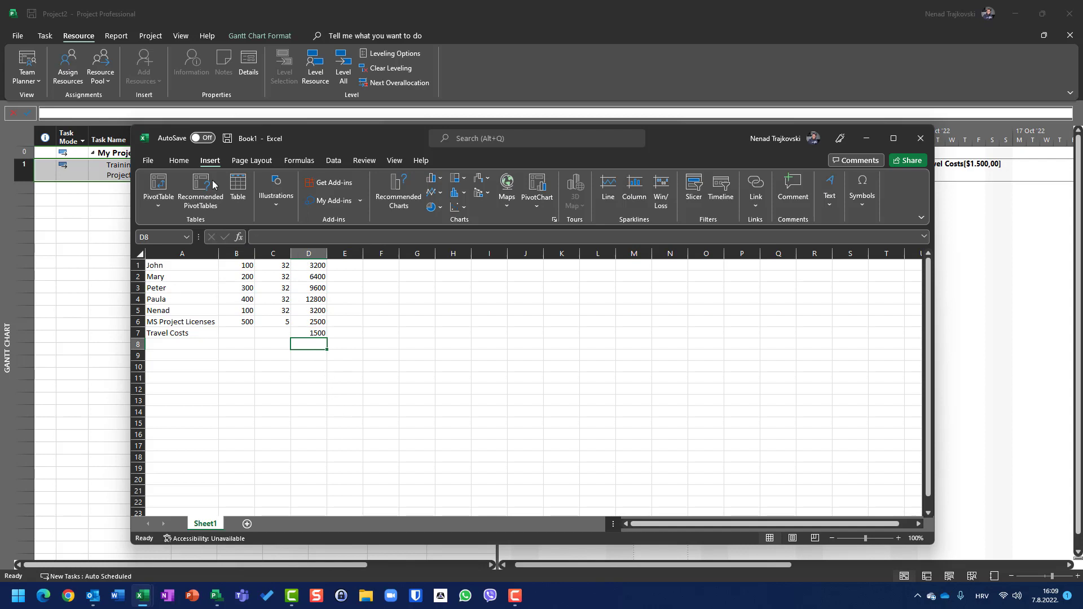
pyautogui.click(181, 161)
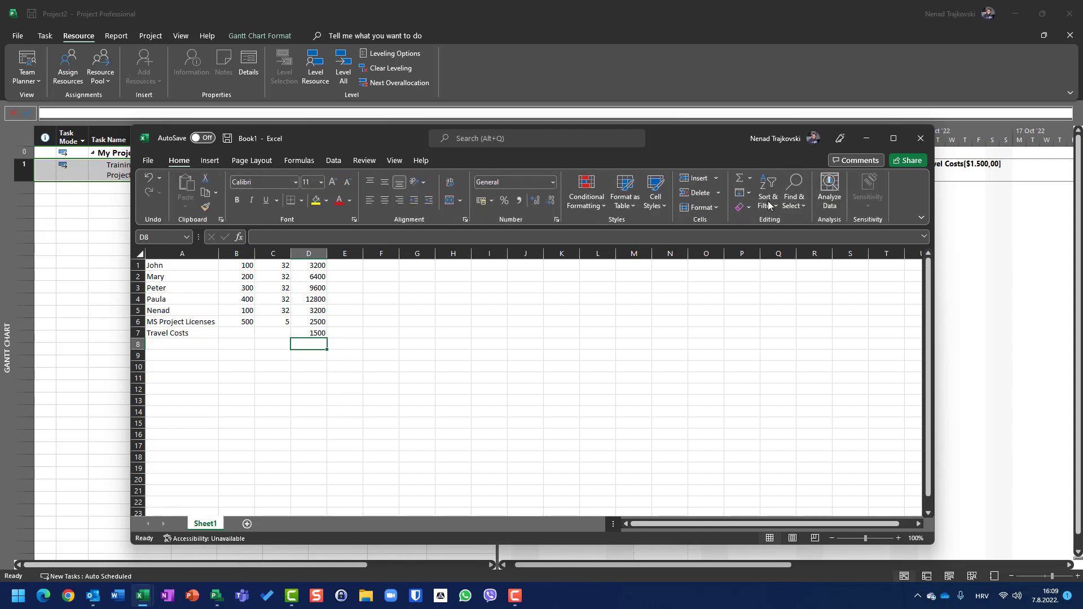
pyautogui.click(739, 181)
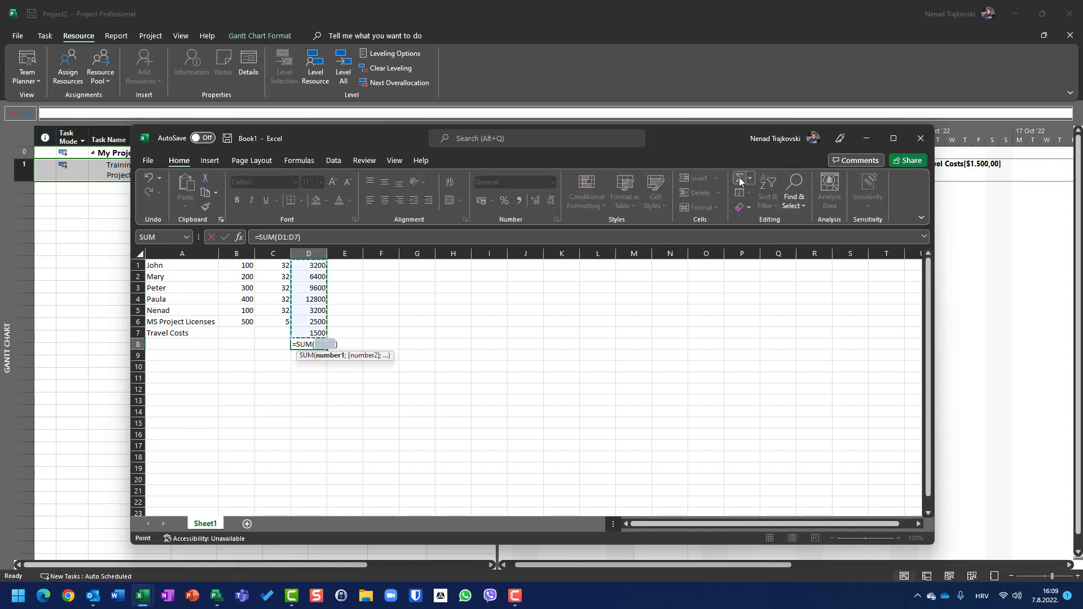
pyautogui.press('Return')
pyautogui.press('Up')
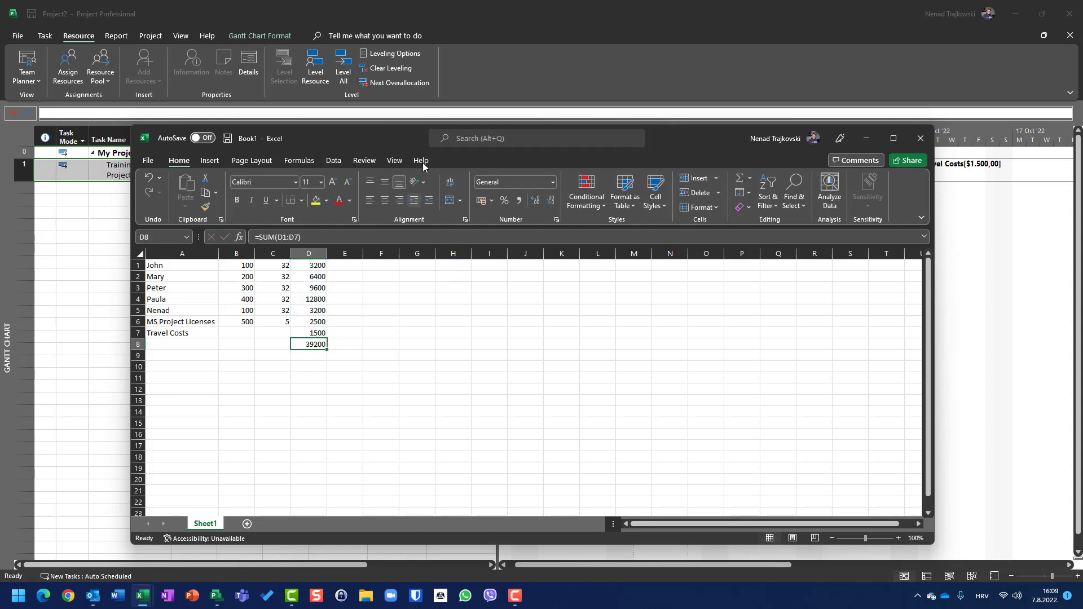
# Lower the Excel window to compare its total with Project's task cost, and close the workbook without saving.
pyautogui.moveTo(396, 140); pyautogui.dragTo(404, 261)
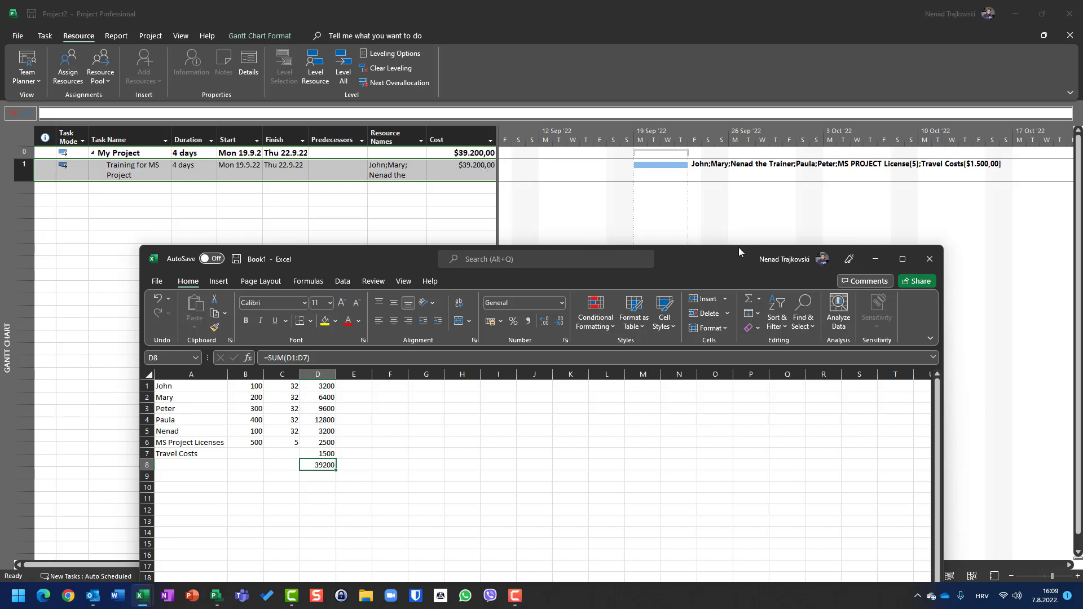
pyautogui.click(928, 261)
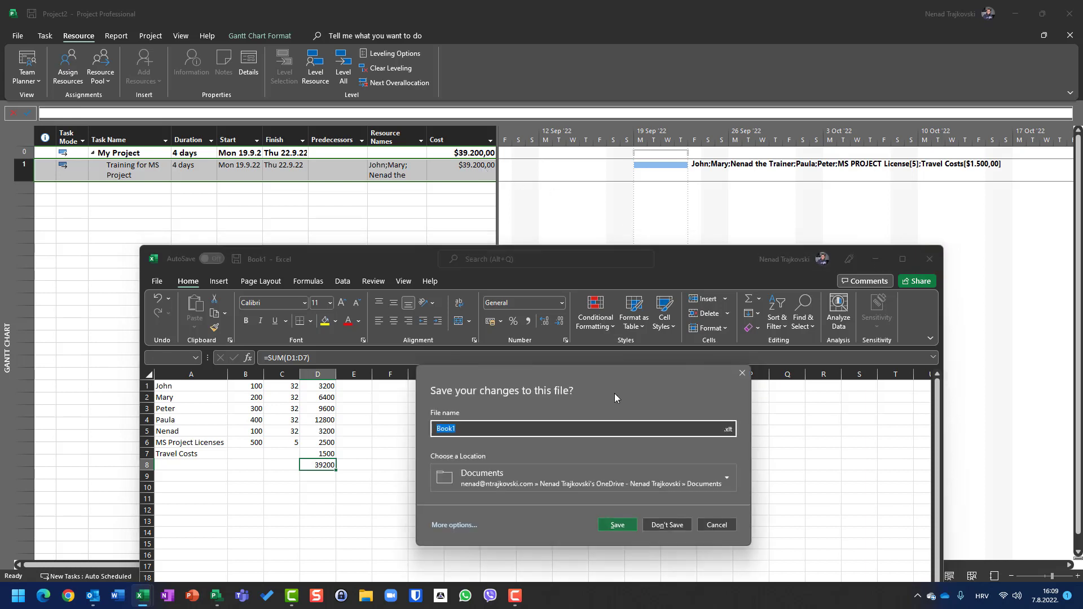
pyautogui.click(672, 525)
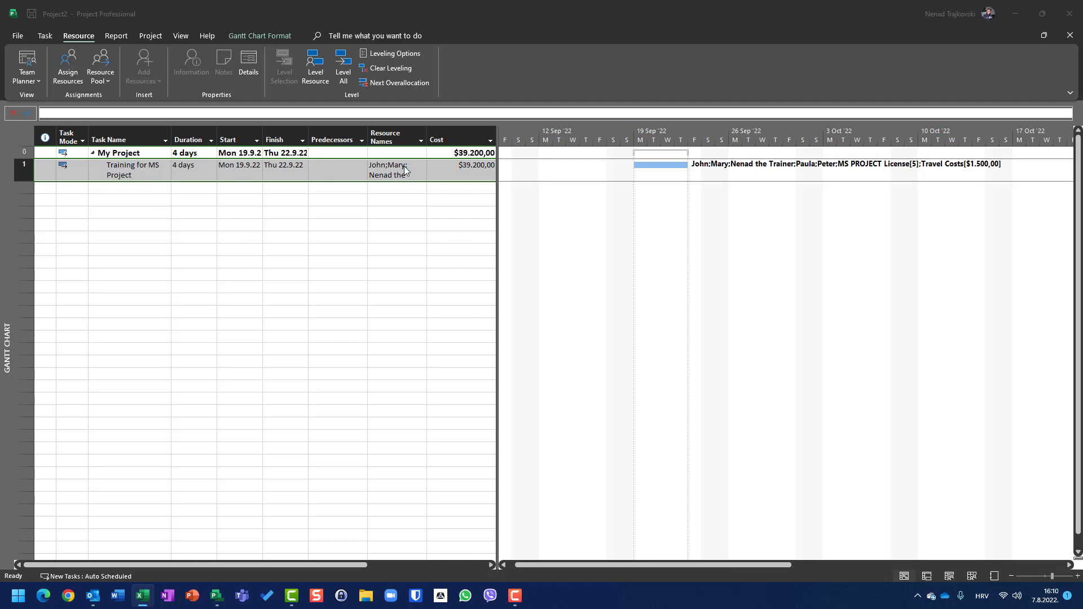
# Review the resource types and standard rates in the Resource Sheet, and return to the Gantt Chart view.
pyautogui.click(189, 35)
pyautogui.click(248, 67)
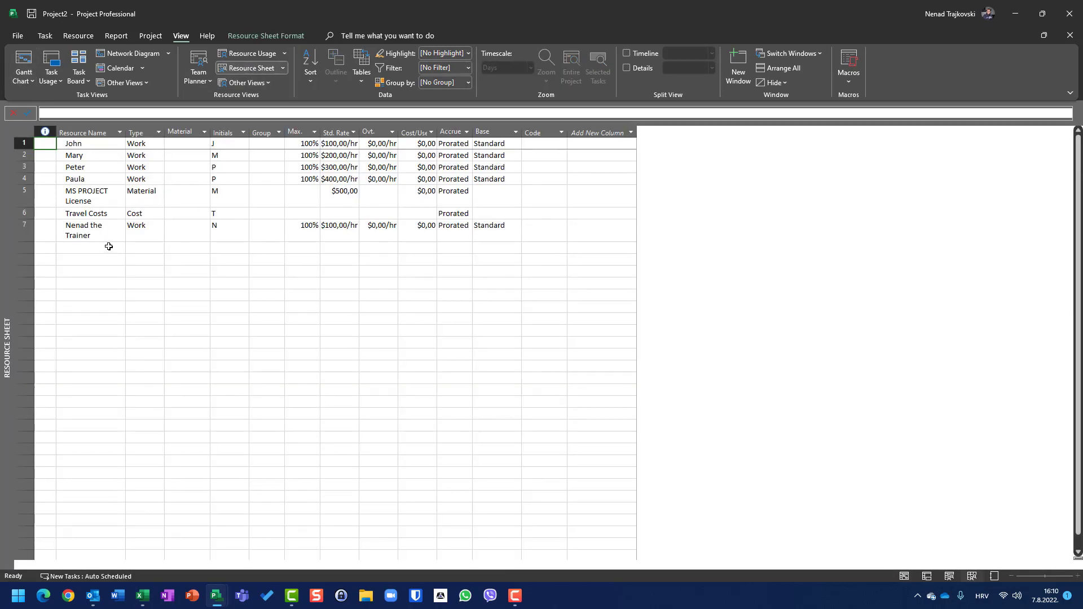
pyautogui.click(24, 60)
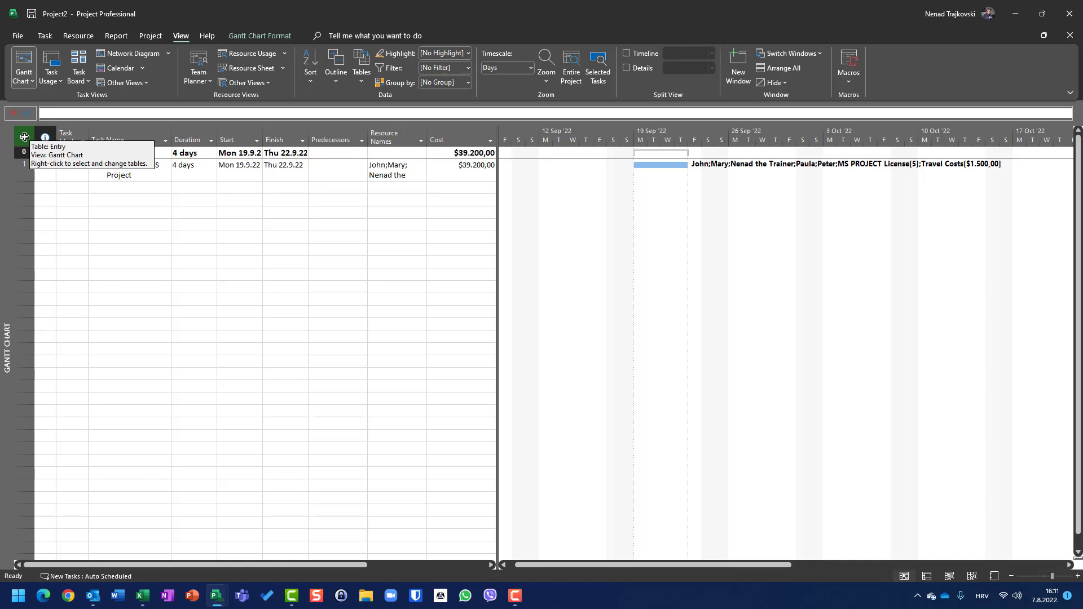
# Apply the Cost table to the Gantt Chart view.
pyautogui.rightClick(24, 137)
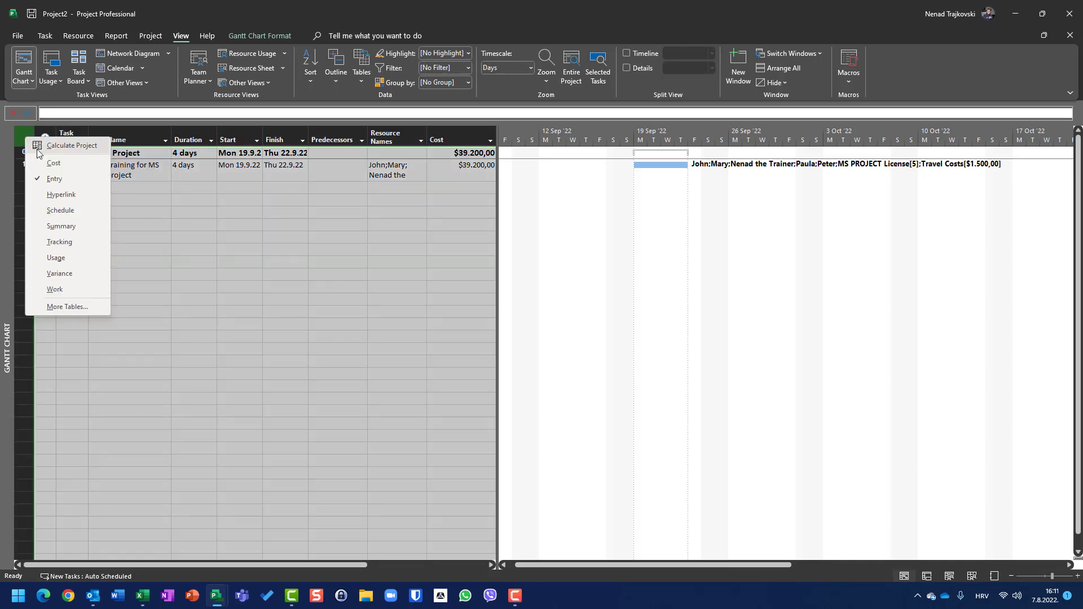
pyautogui.click(49, 164)
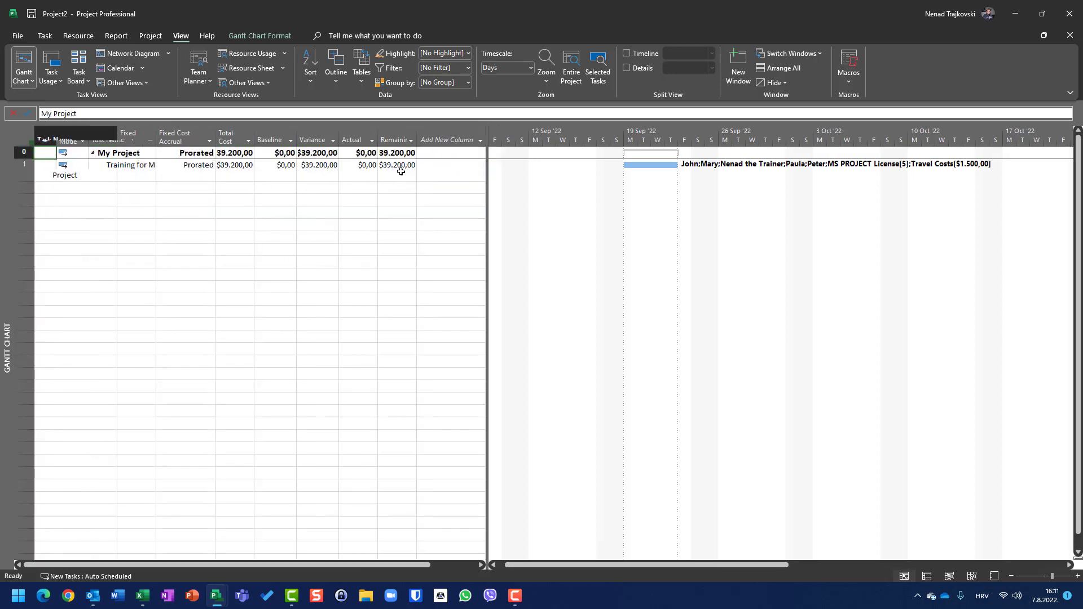
pyautogui.click(108, 251)
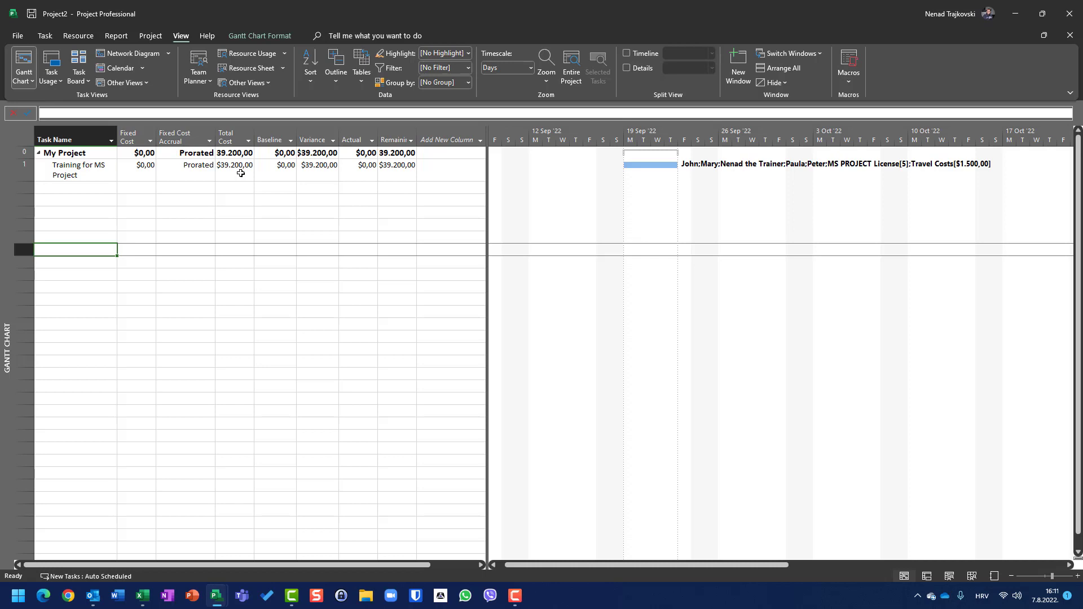
# Try a fixed cost of 8000 on the training task and undo the entry.
pyautogui.click(144, 170)
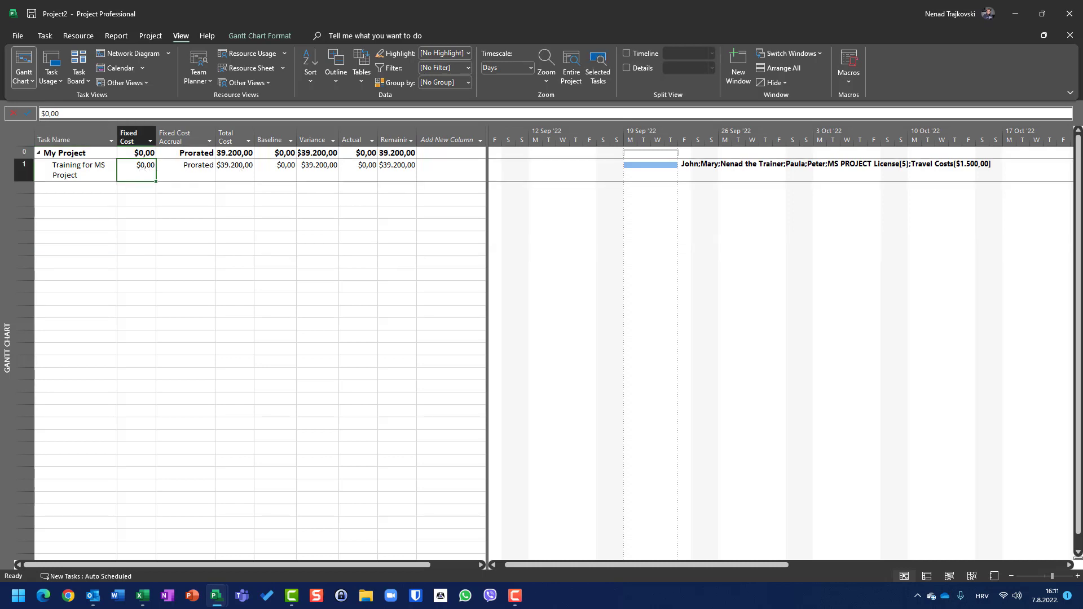
pyautogui.write('8')
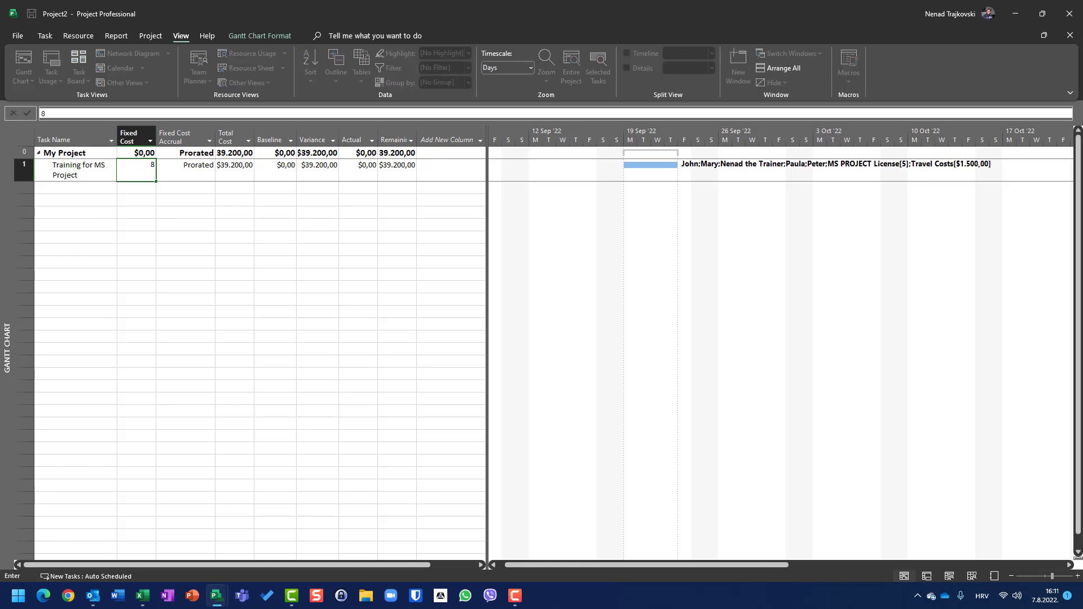
pyautogui.write('000')
pyautogui.press('Return')
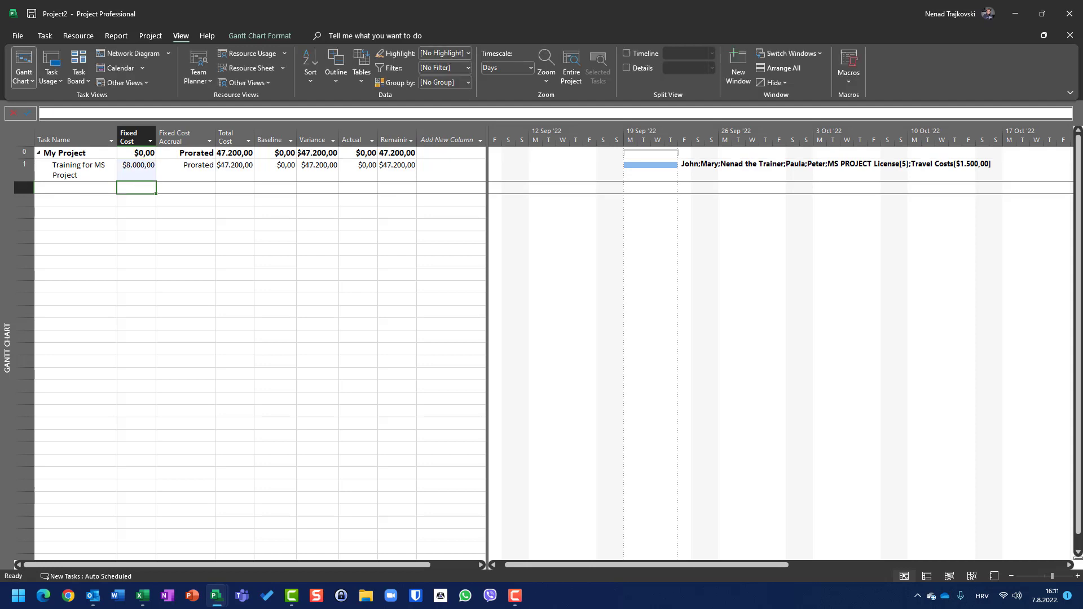
pyautogui.hotkey('ctrl', 'z')
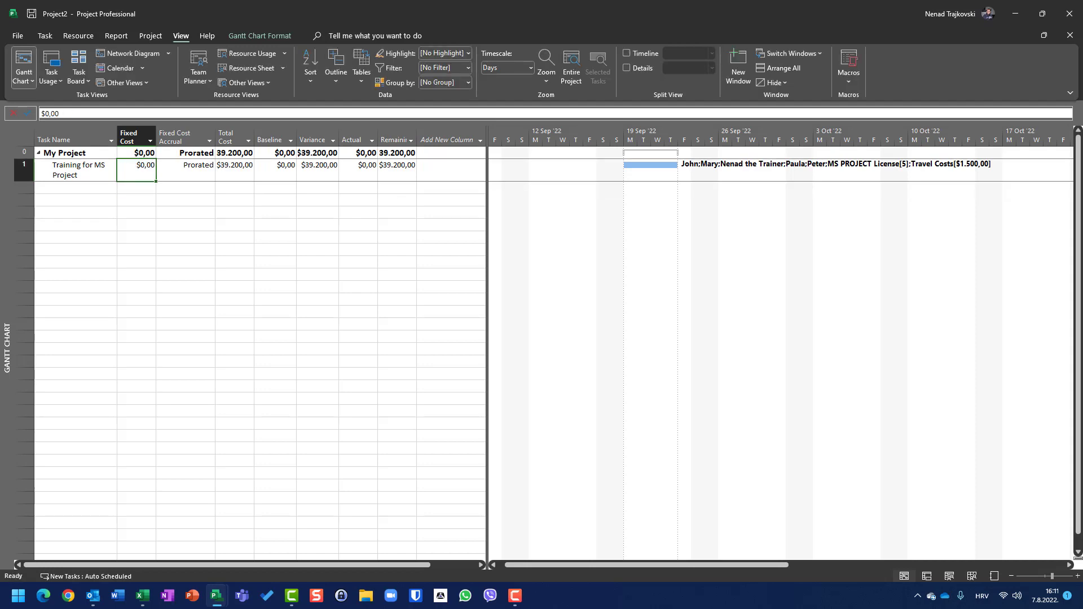
# Set the training task's fixed cost to 8000.
pyautogui.write('8.00')
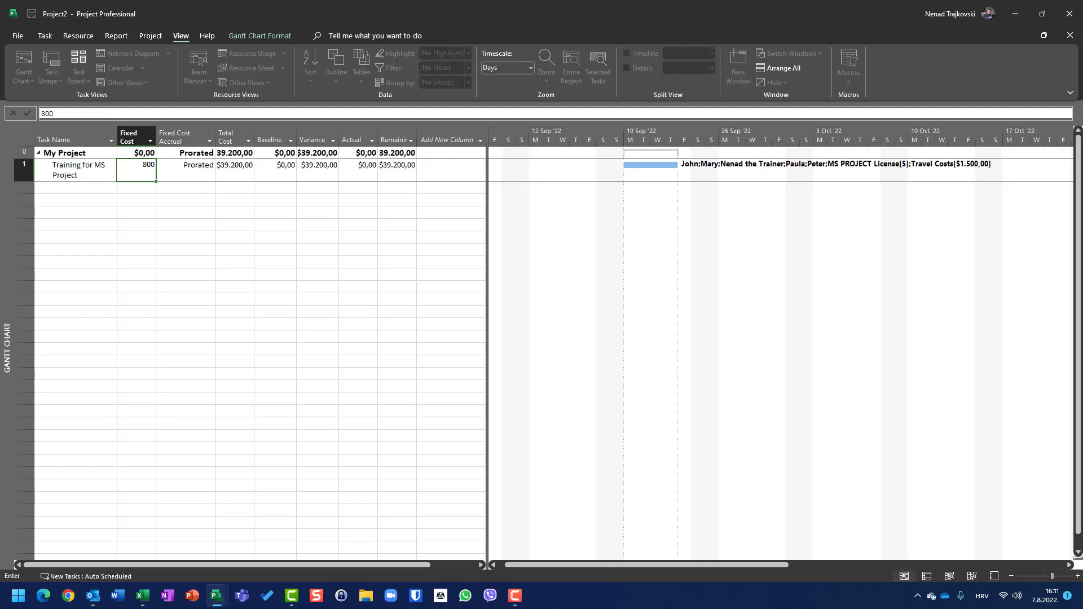
pyautogui.write('0')
pyautogui.press('Return')
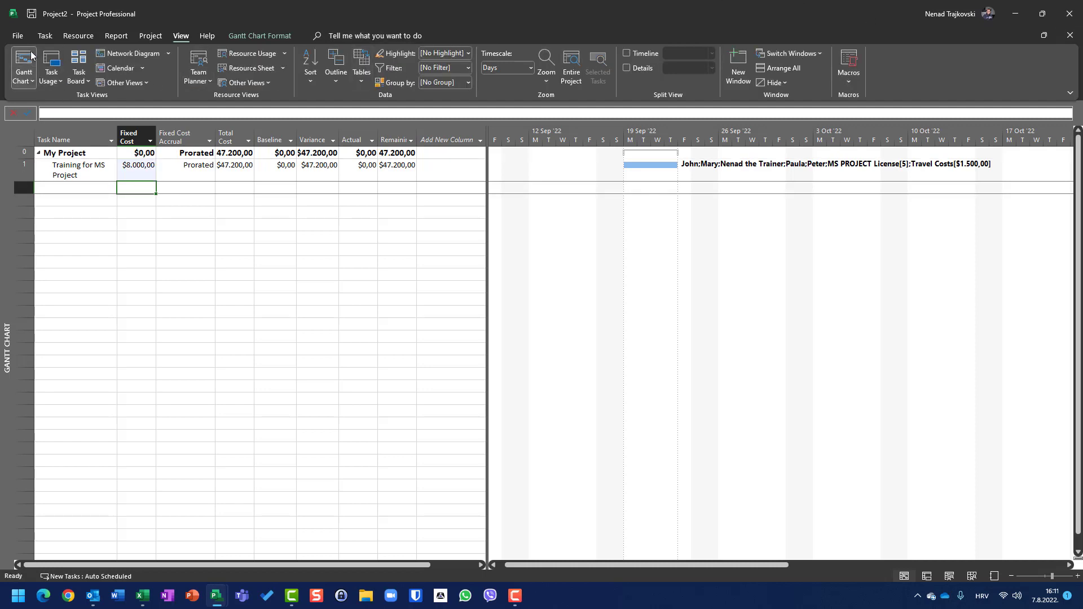
# Set the training task's duration to 1 day in the Entry table, and reapply the Cost table to check the costs.
pyautogui.rightClick(28, 138)
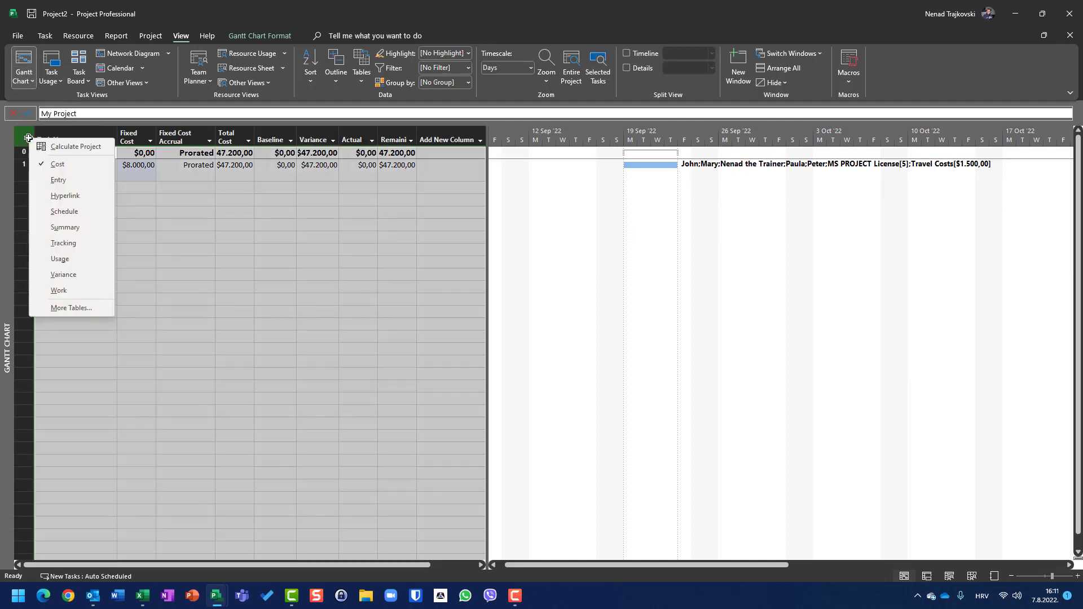
pyautogui.click(50, 180)
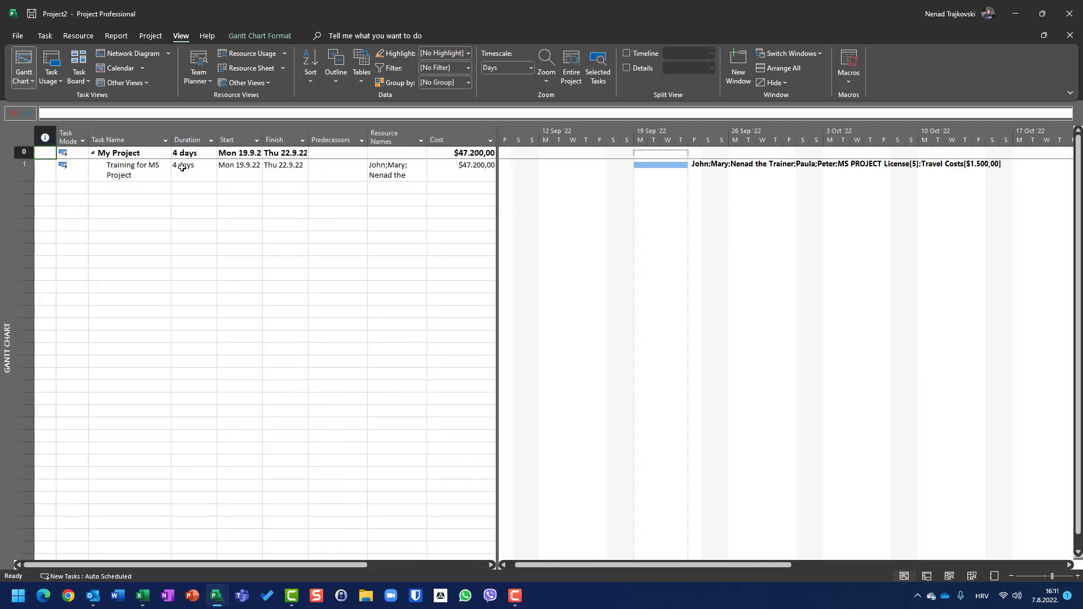
pyautogui.click(183, 166)
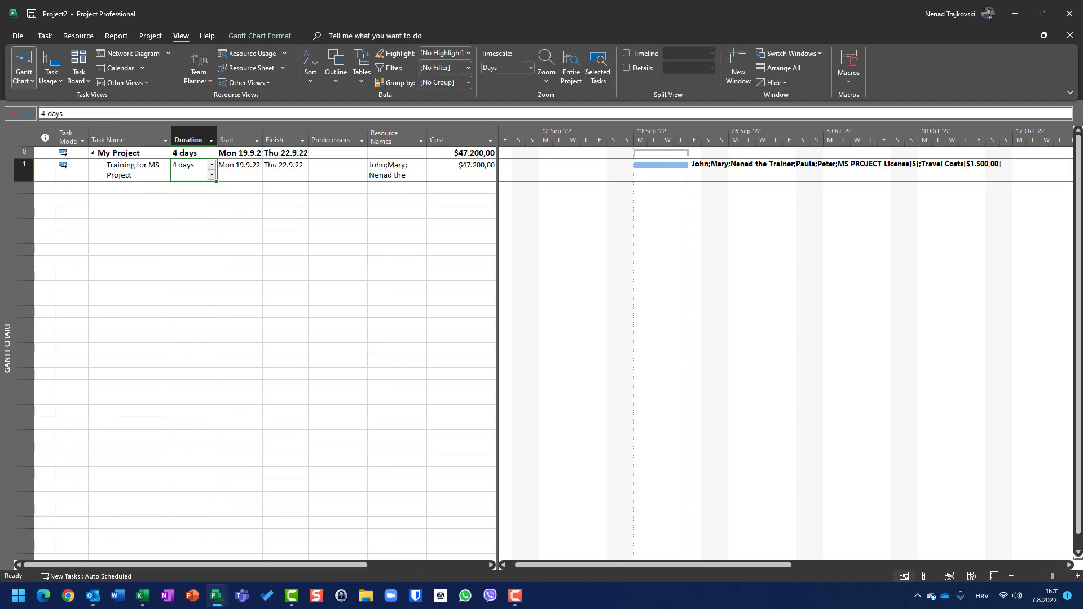
pyautogui.write('1')
pyautogui.press('Return')
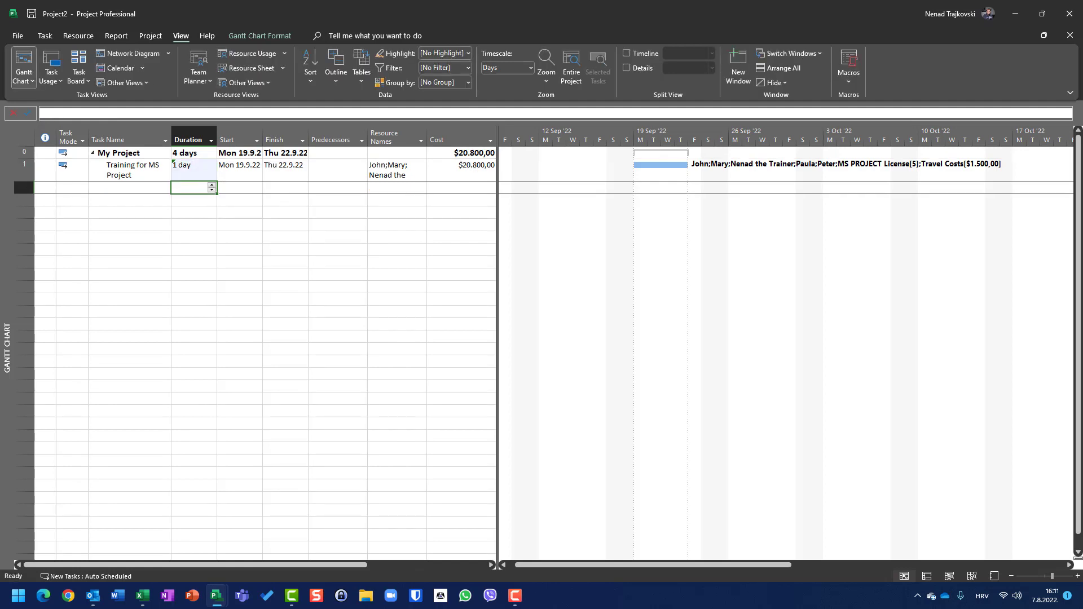
pyautogui.rightClick(23, 137)
pyautogui.click(45, 161)
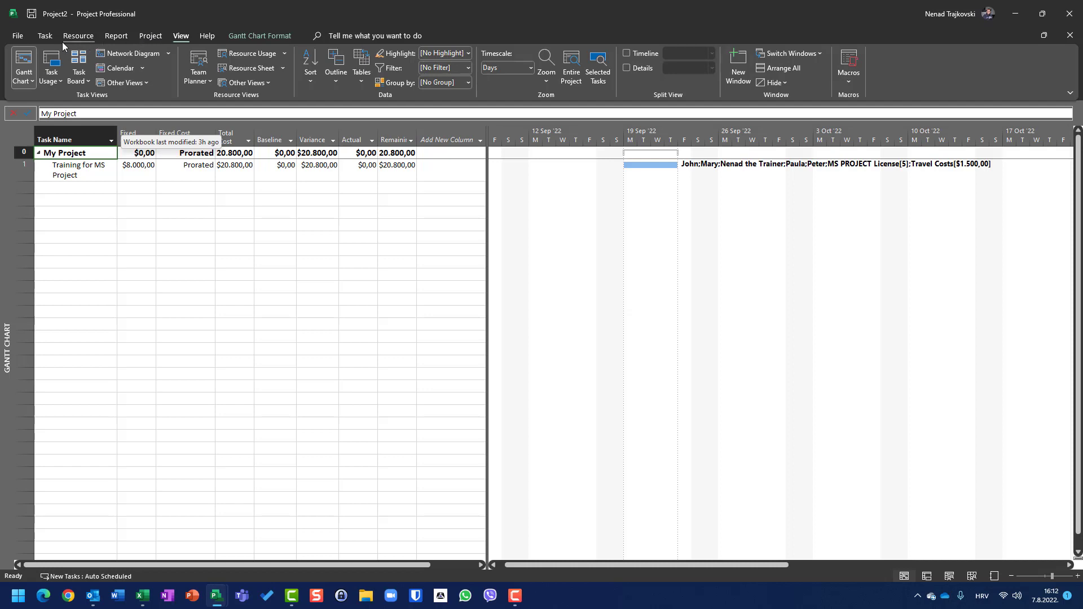
# Add a Cost column to the Resource Usage view and select all resource and assignment costs from the first row to the last.
pyautogui.click(256, 53)
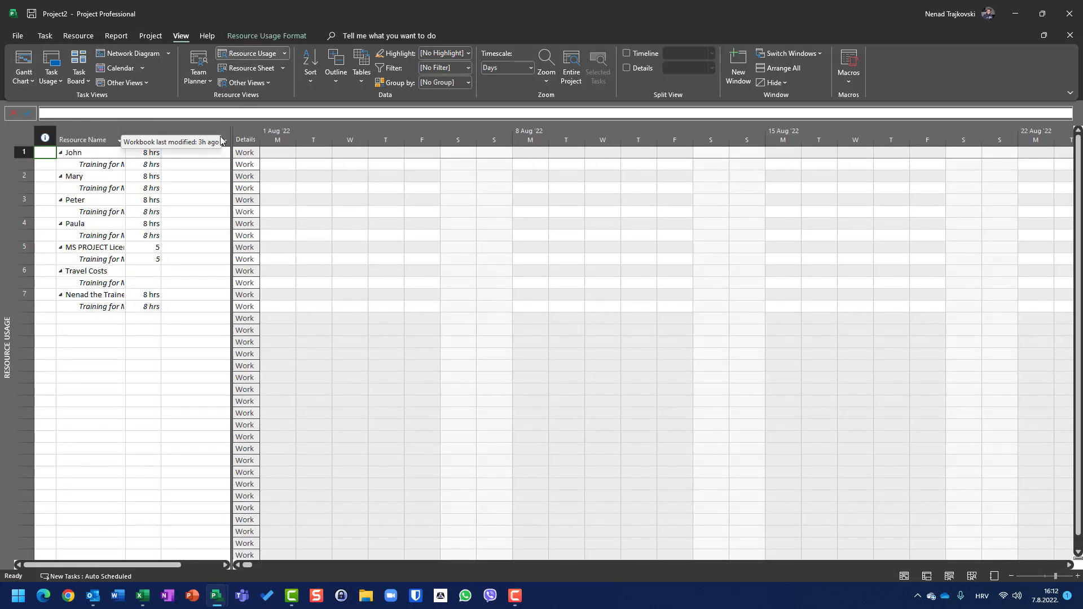
pyautogui.click(225, 141)
pyautogui.write('cost')
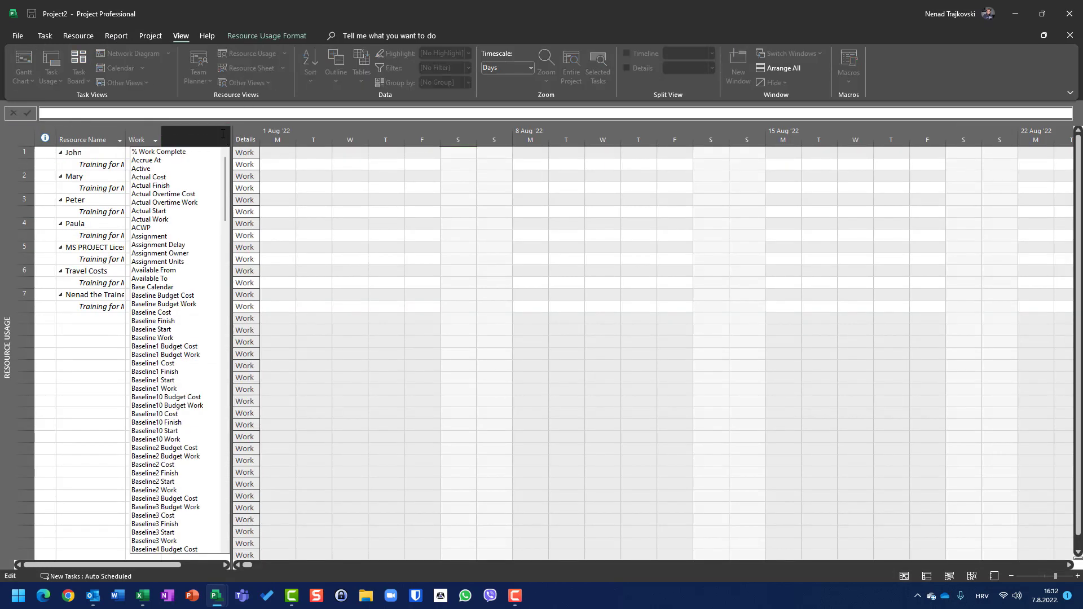
pyautogui.press('Return')
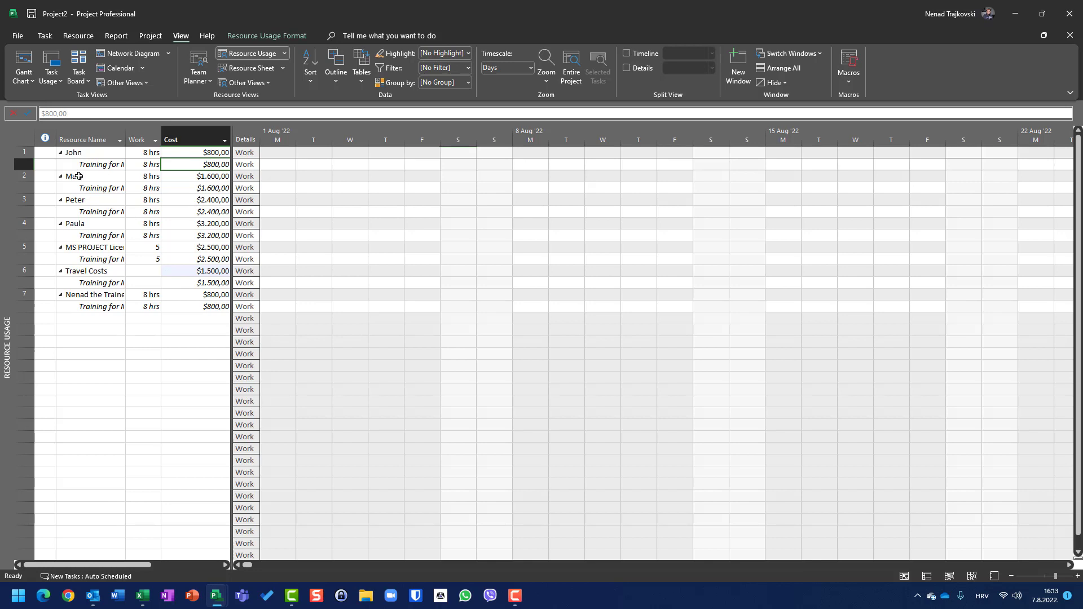
pyautogui.moveTo(200, 152); pyautogui.dragTo(209, 306)
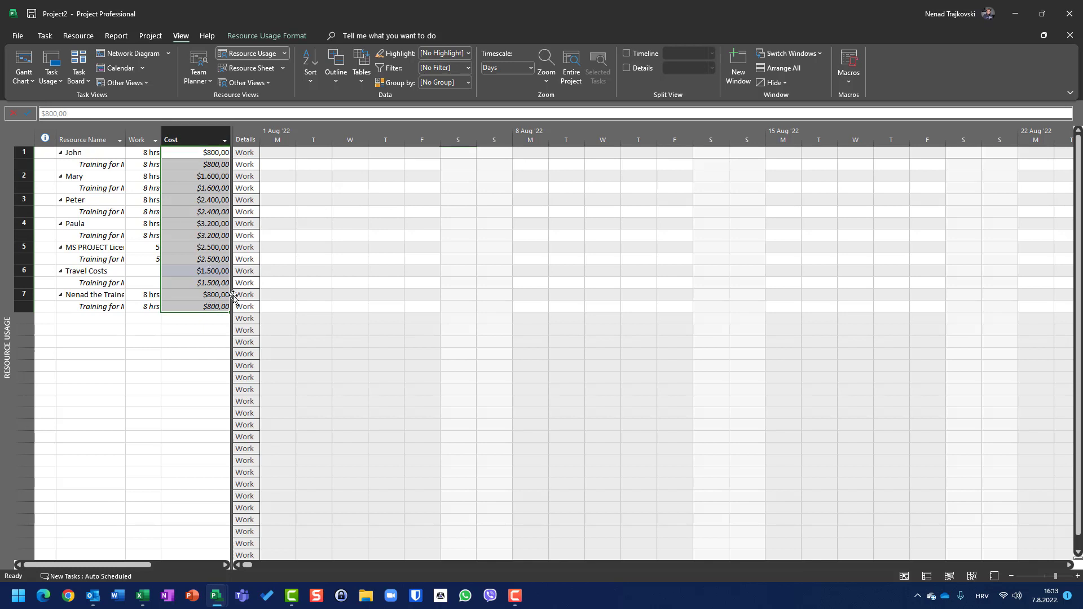
# Set the training task's duration to 4 days in the Gantt Chart's Entry table, and reapply the Cost table.
pyautogui.click(25, 69)
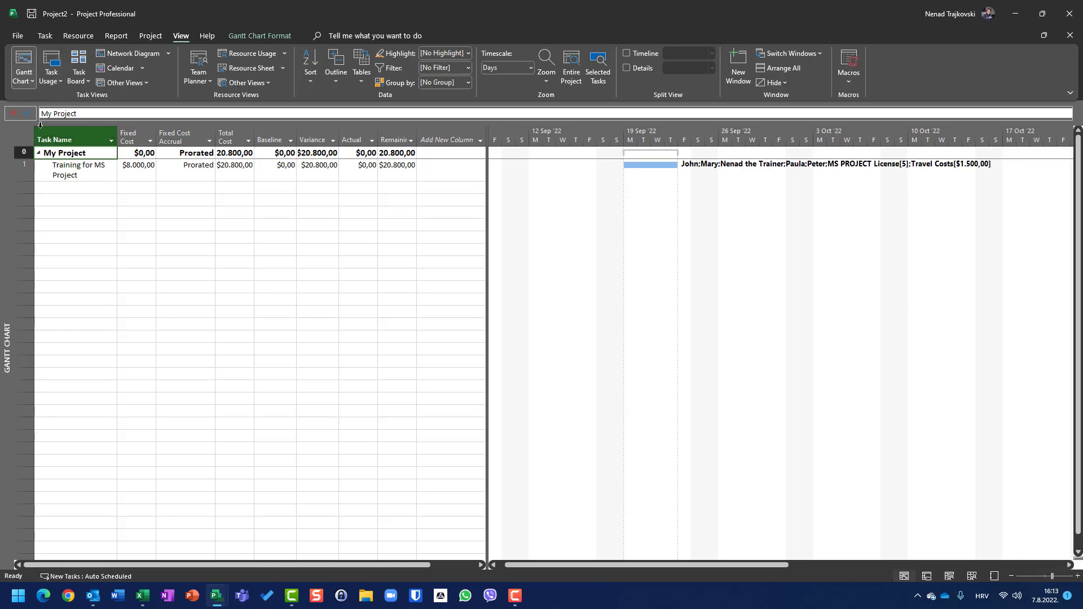
pyautogui.rightClick(15, 133)
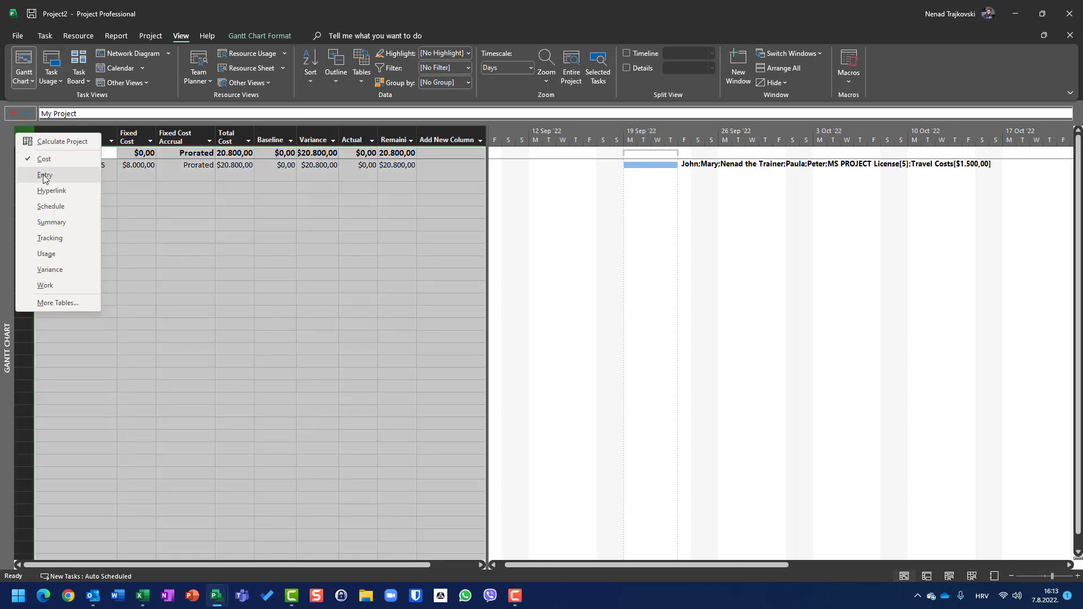
pyautogui.click(41, 176)
pyautogui.click(187, 168)
pyautogui.write('4')
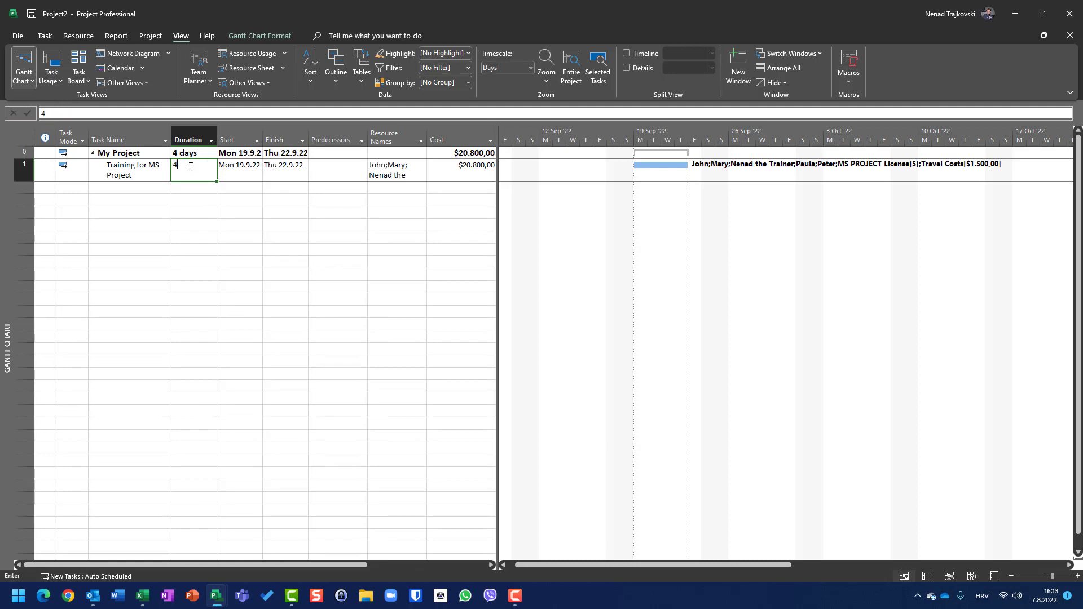
pyautogui.press('Return')
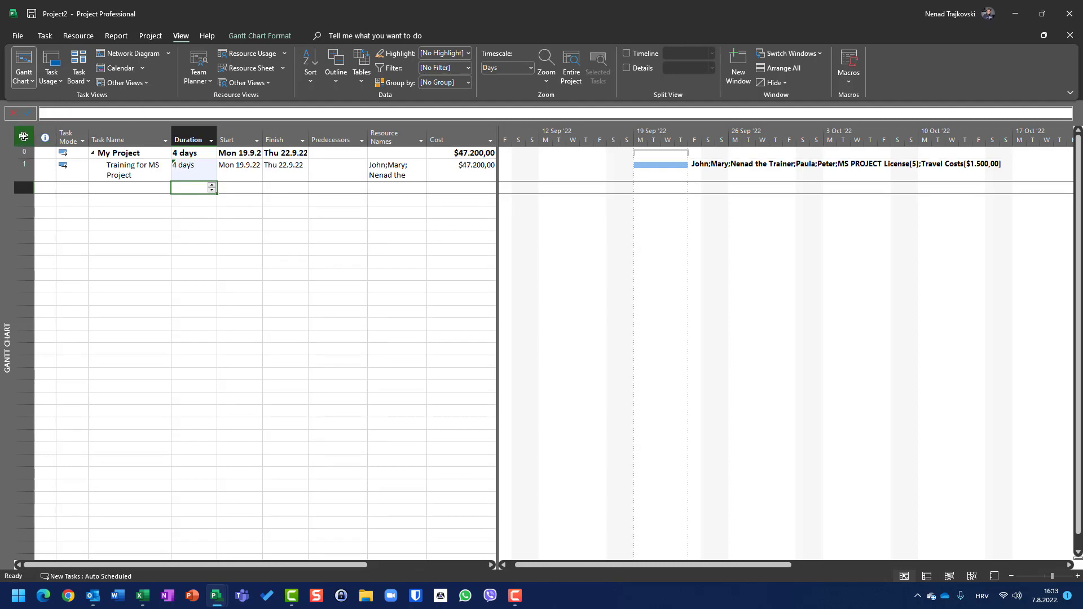
pyautogui.click(23, 137)
pyautogui.rightClick(23, 136)
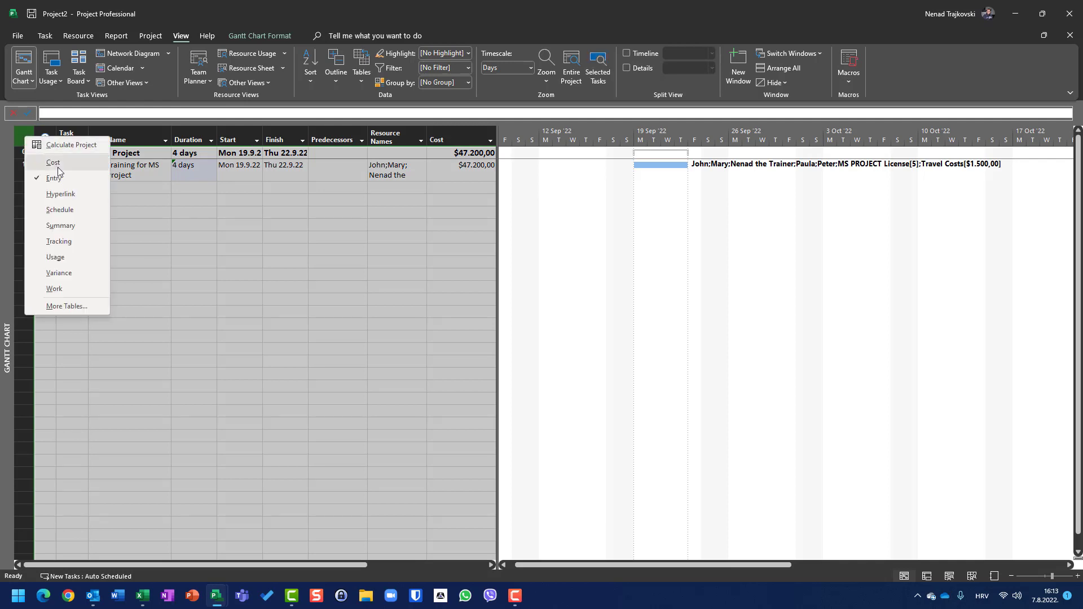
pyautogui.click(45, 148)
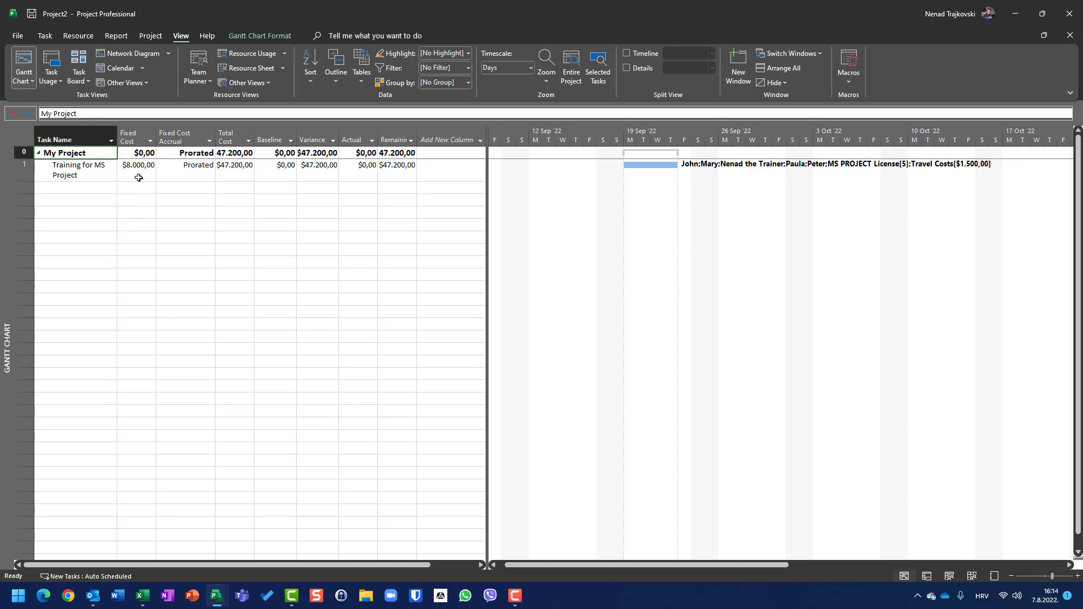
pyautogui.click(139, 178)
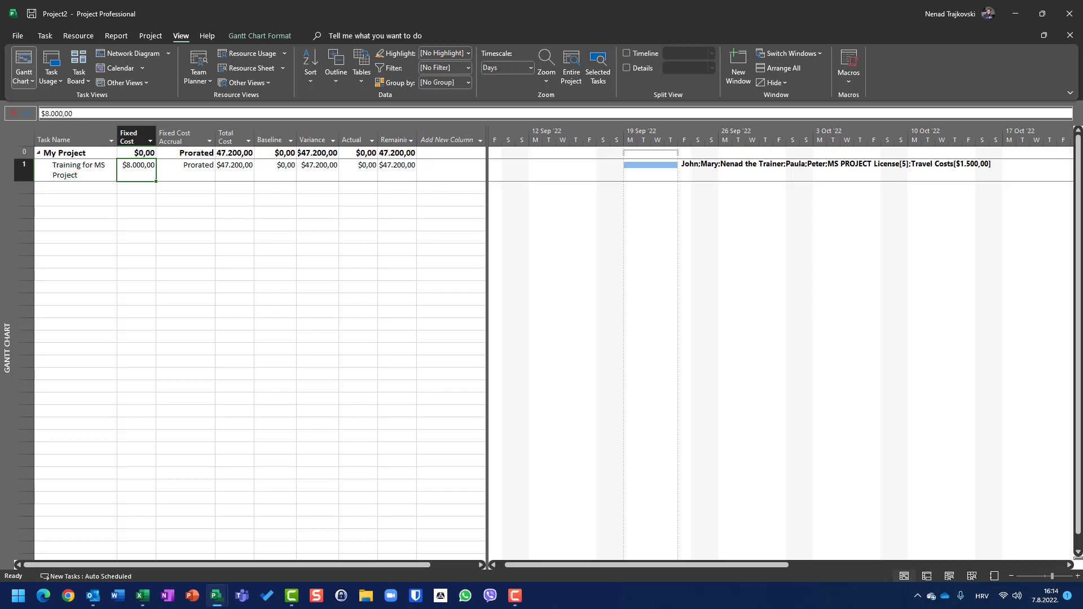
pyautogui.write('1000')
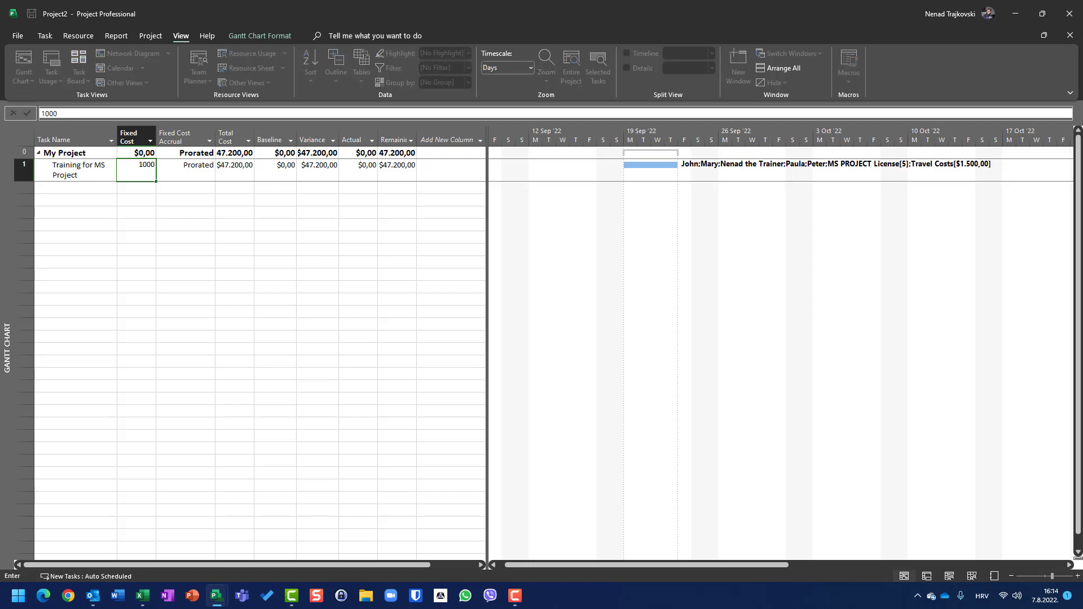
pyautogui.press('Return')
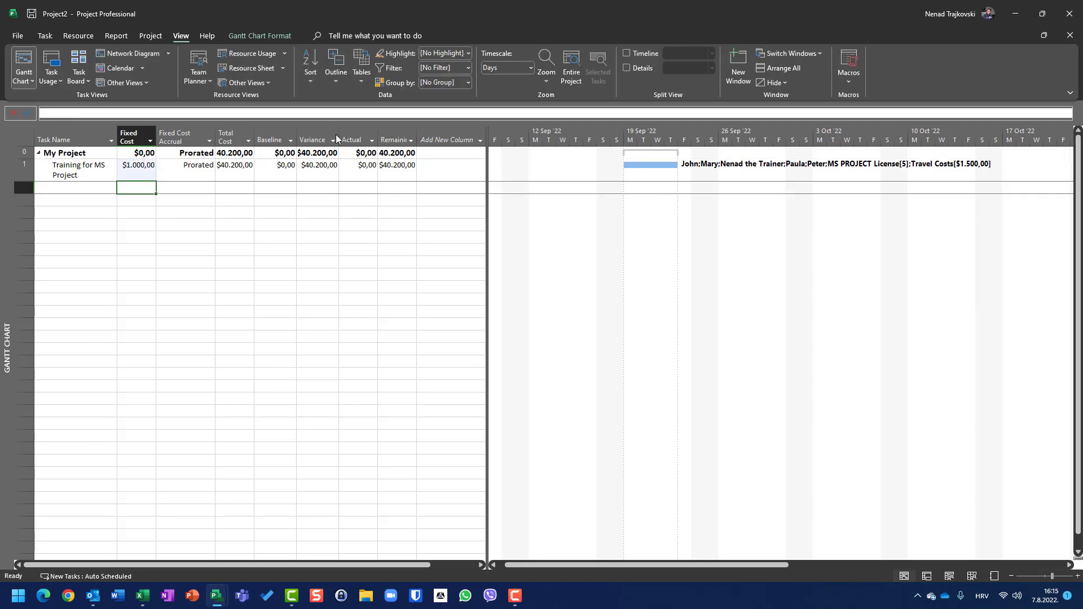
# Set the training task's fixed cost to 10000.
pyautogui.click(142, 170)
pyautogui.write('10.00')
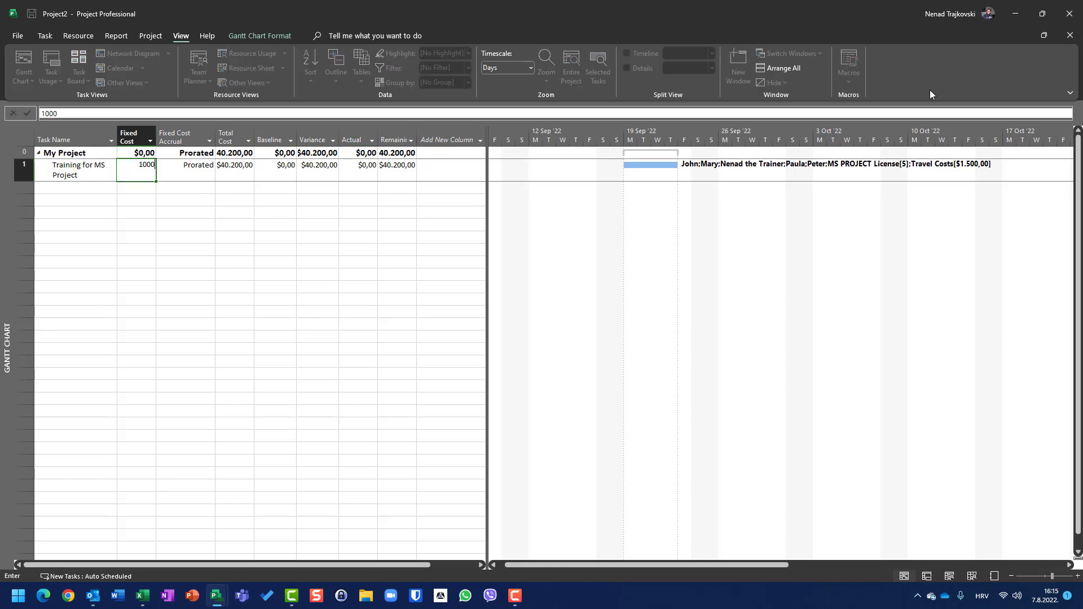
pyautogui.write('0')
pyautogui.press('Return')
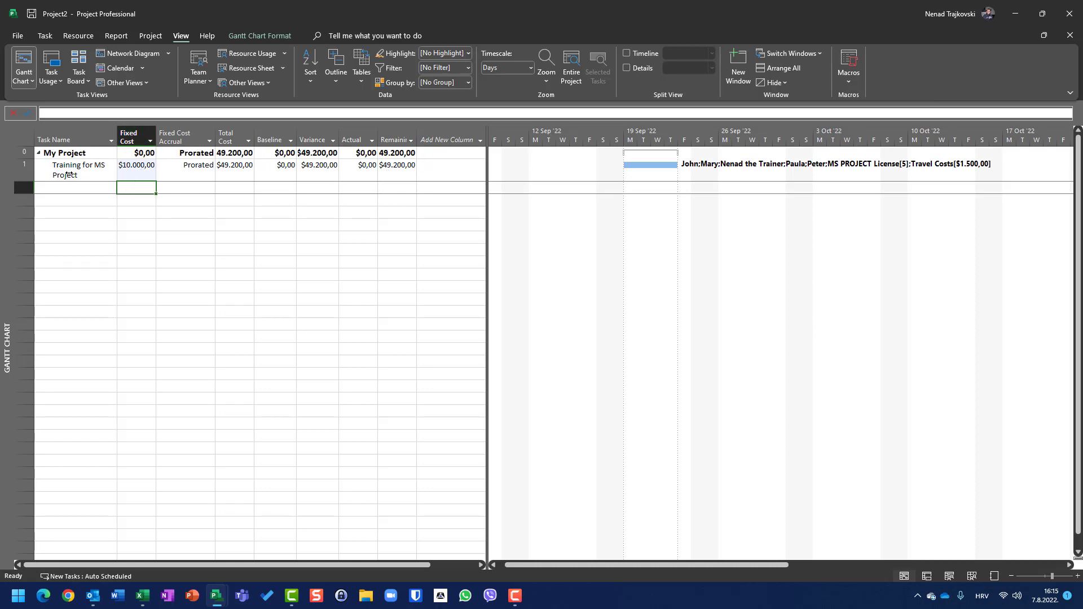
# Add bulleted notes to the training task reading "$8000 for meals" and "$2000 for Flipcharts".
pyautogui.doubleClick(24, 171)
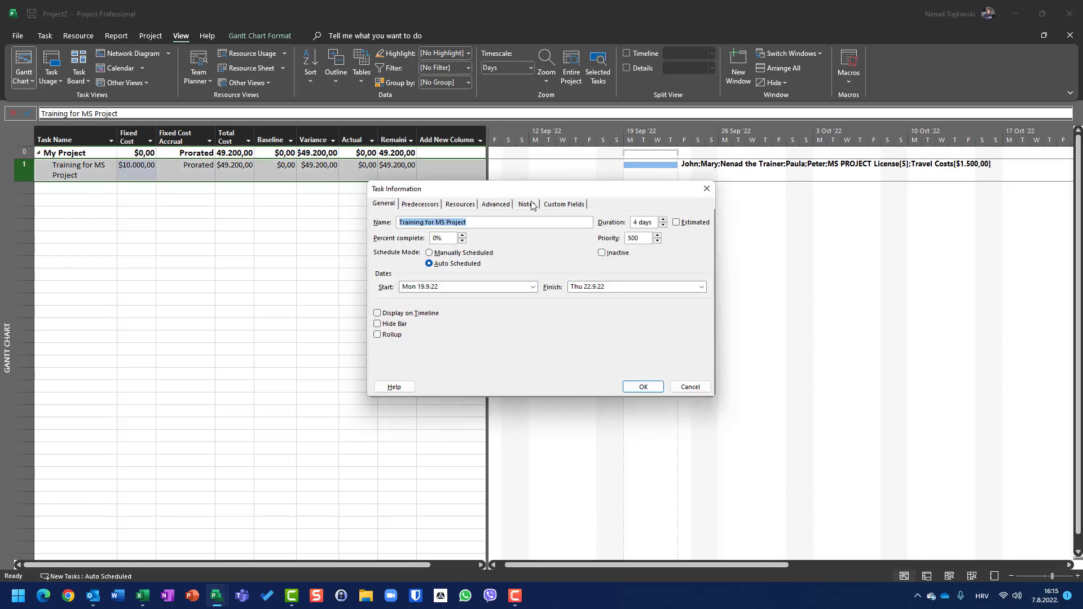
pyautogui.click(531, 205)
pyautogui.click(449, 247)
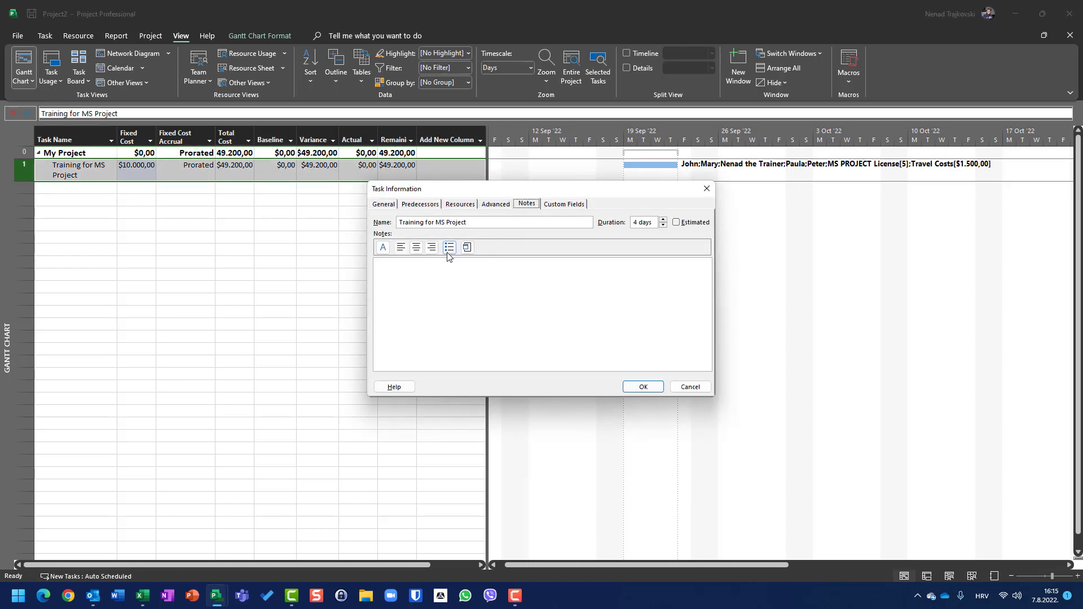
pyautogui.write('$')
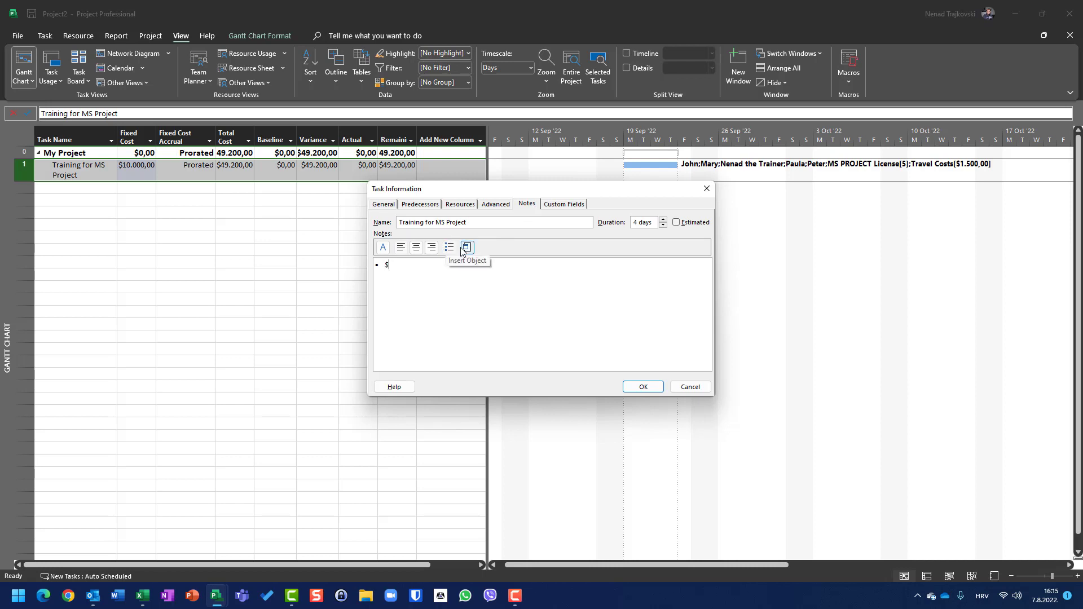
pyautogui.write('8000')
pyautogui.write(' for ')
pyautogui.write('meals ')
pyautogui.write('$2000')
pyautogui.write(' for Flipcha')
pyautogui.write('rts')
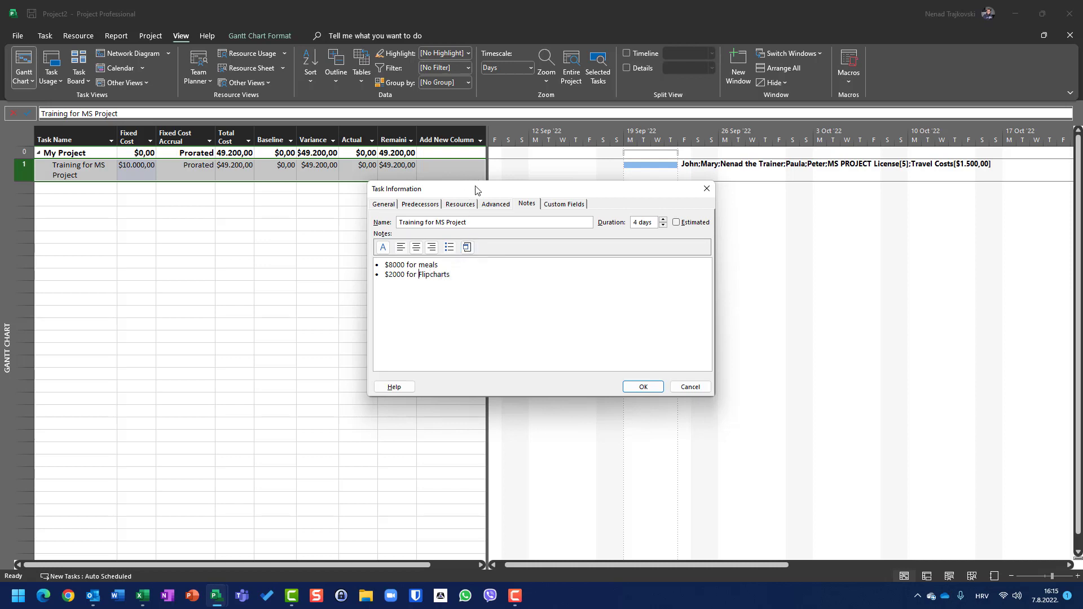
# Correct the second bullet of the task notes to "$2000 for flipchart" and save the notes.
pyautogui.press('End')
pyautogui.press('BackSpace')
pyautogui.press('BackSpace')
pyautogui.write('f')
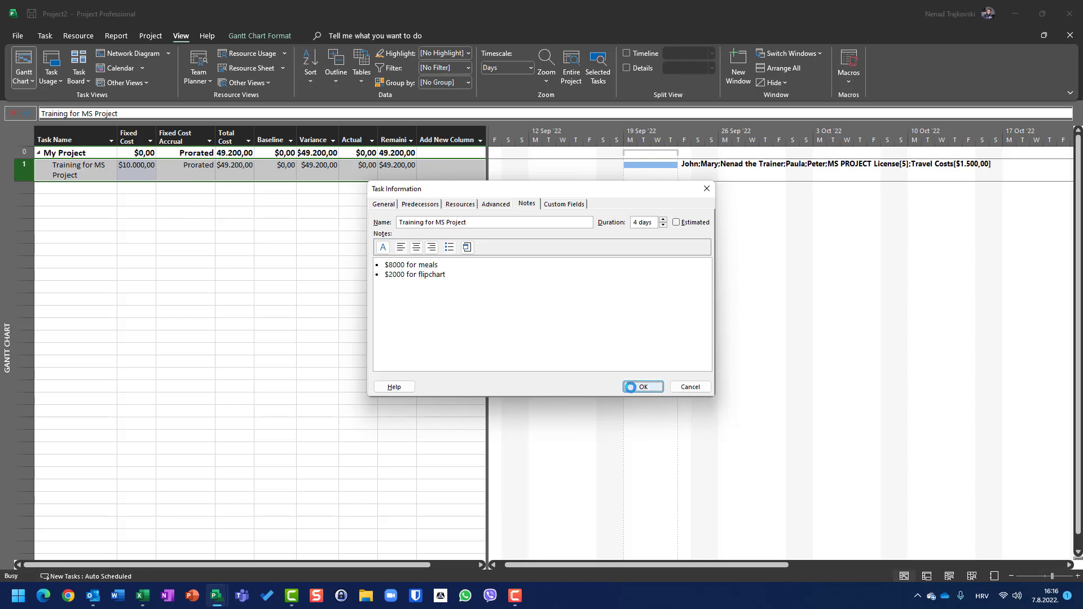
pyautogui.click(632, 388)
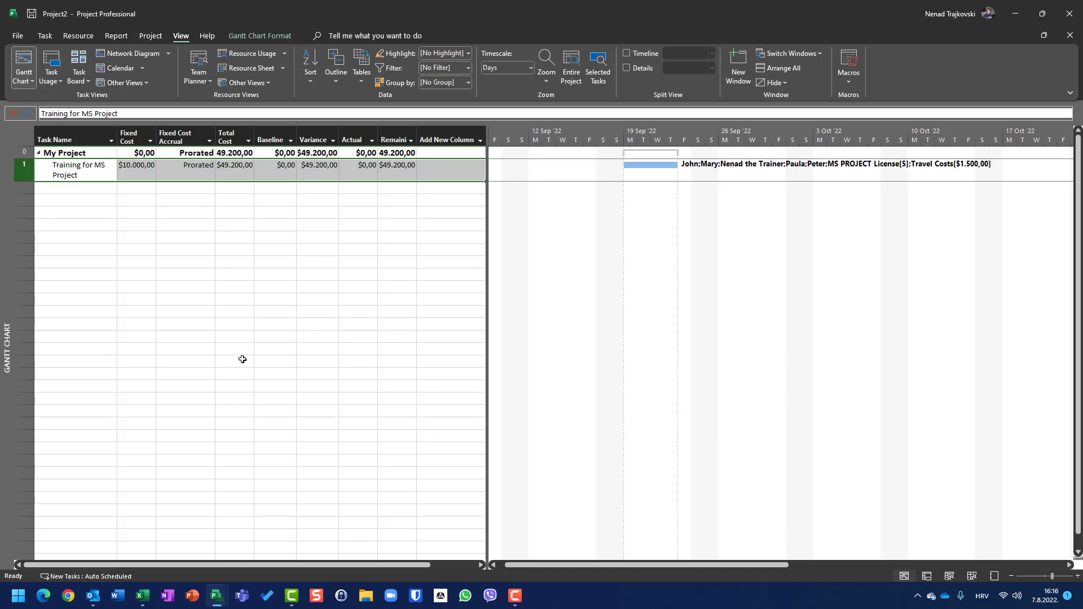
# Apply the Entry table to check the training task's indicators and cost, and return to the Cost table.
pyautogui.click(29, 135)
pyautogui.rightClick(29, 135)
pyautogui.click(52, 181)
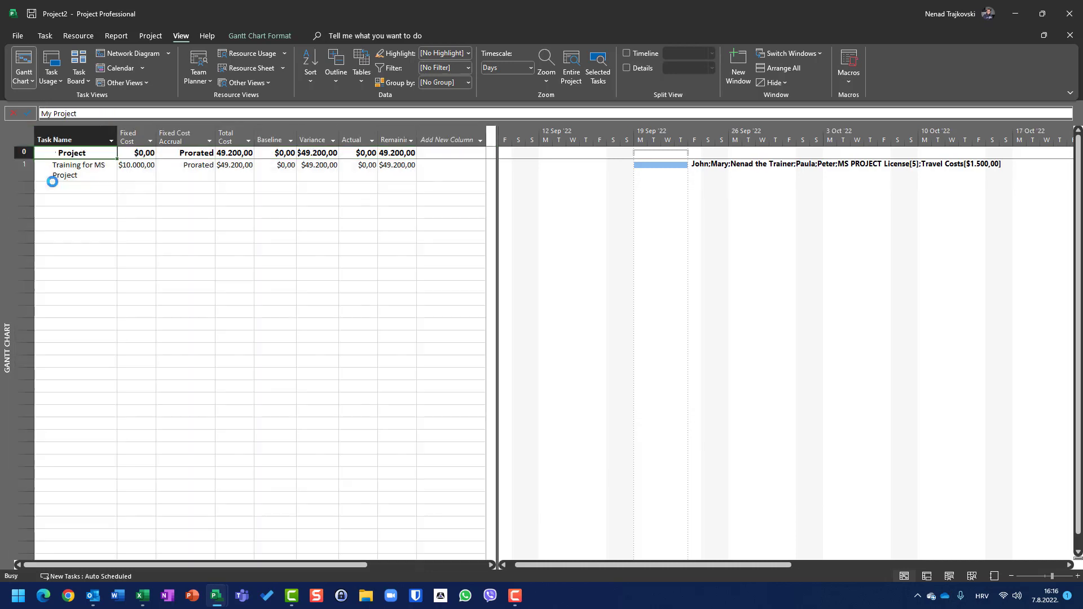
pyautogui.rightClick(28, 136)
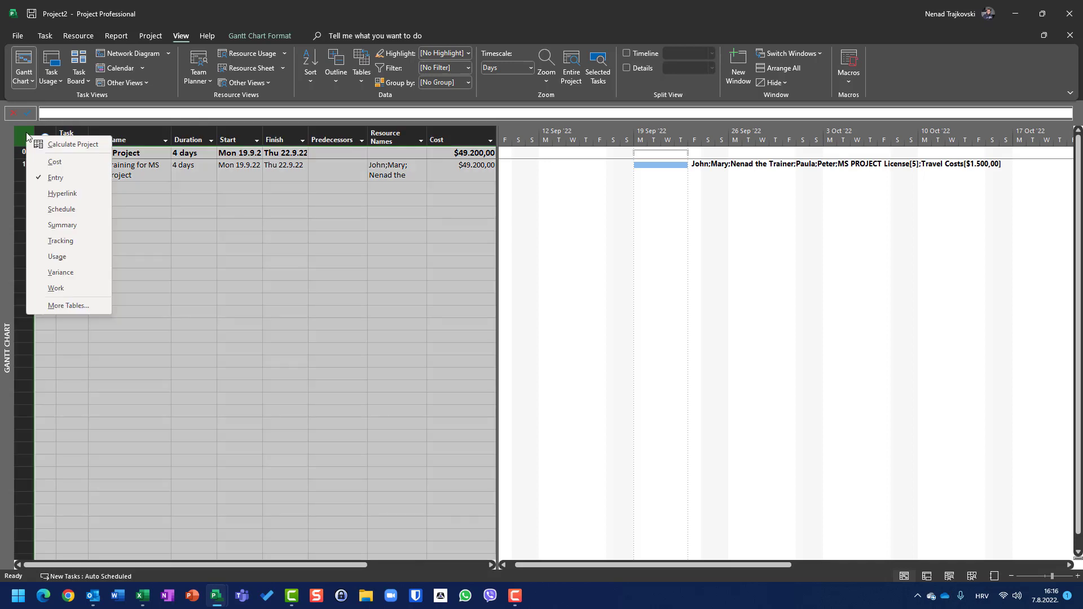
pyautogui.click(54, 162)
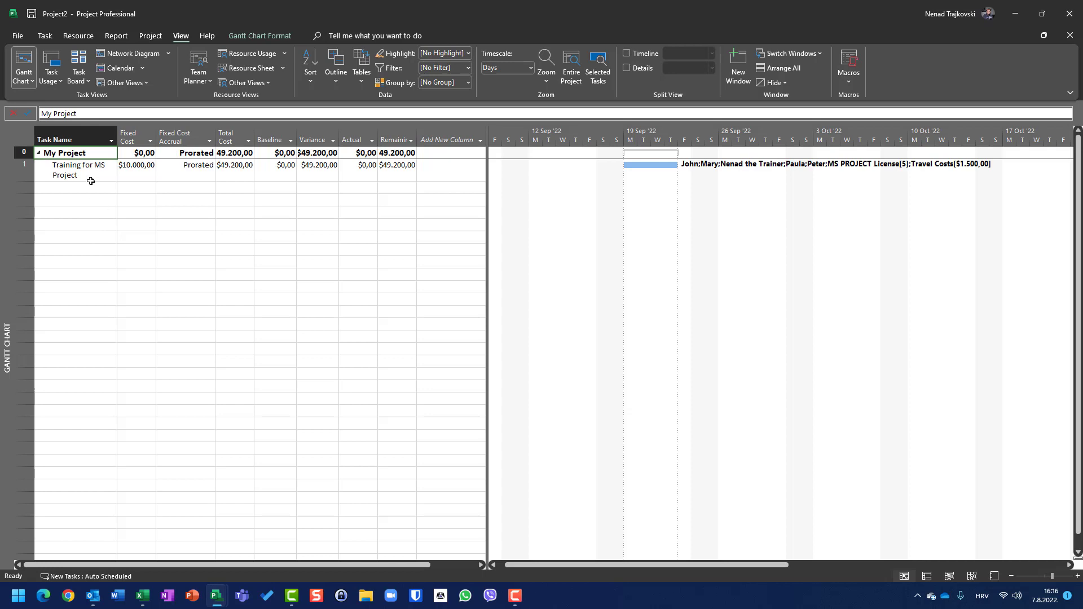
# Select the training task's fixed cost in the Cost table and review the task notes that itemise it.
pyautogui.rightClick(23, 139)
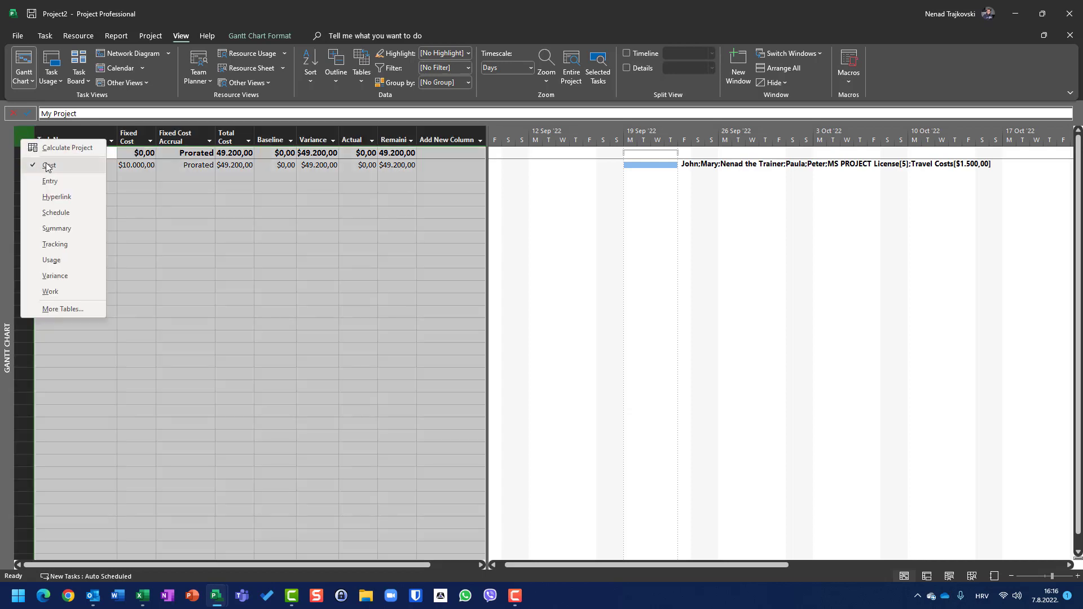
pyautogui.click(45, 164)
pyautogui.click(135, 170)
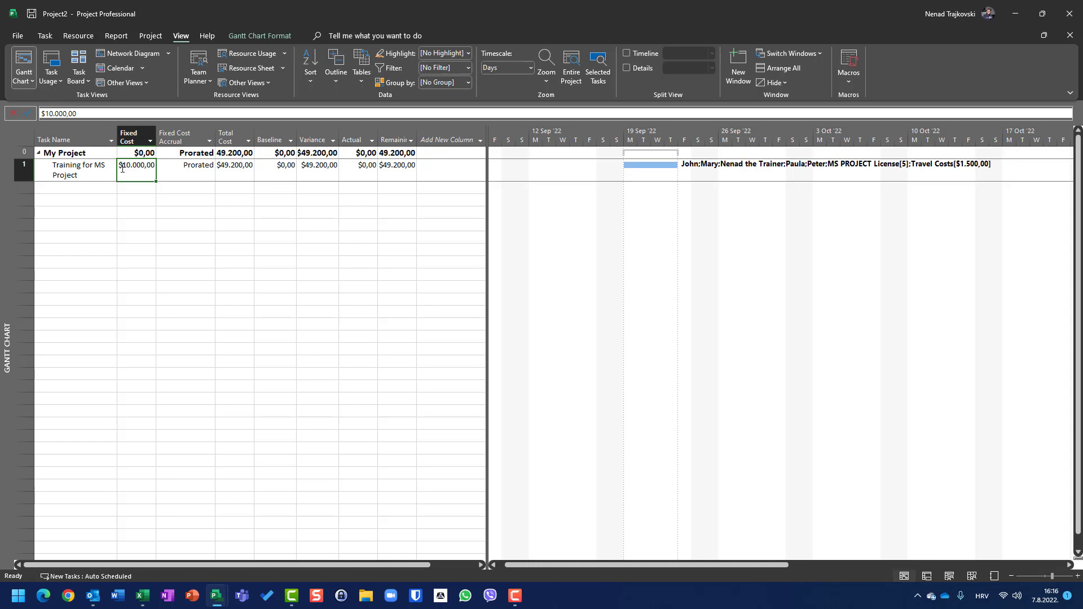
pyautogui.doubleClick(26, 174)
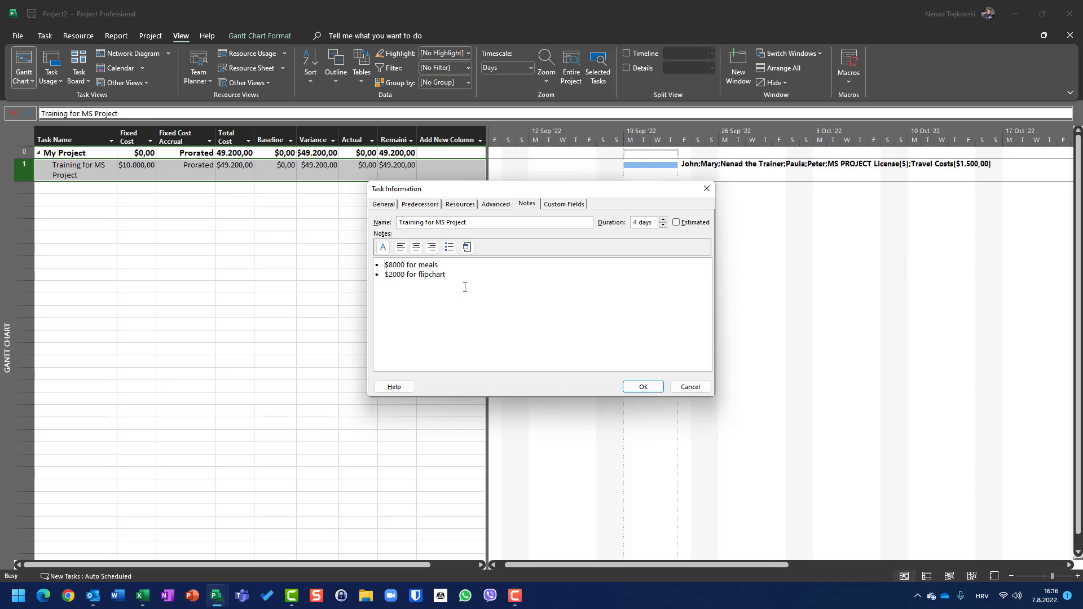
pyautogui.click(632, 388)
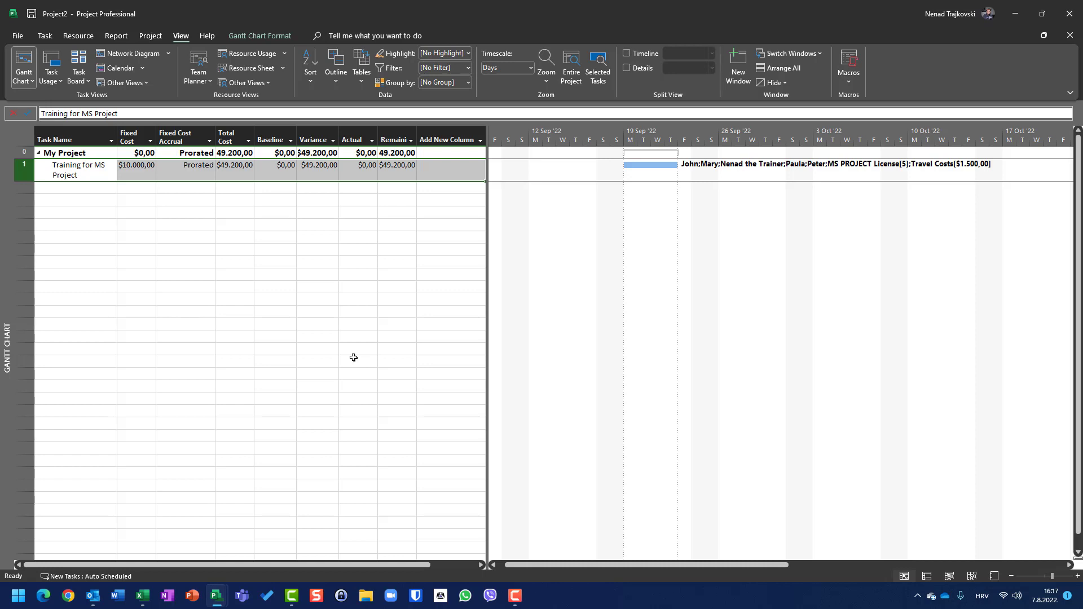
pyautogui.click(738, 423)
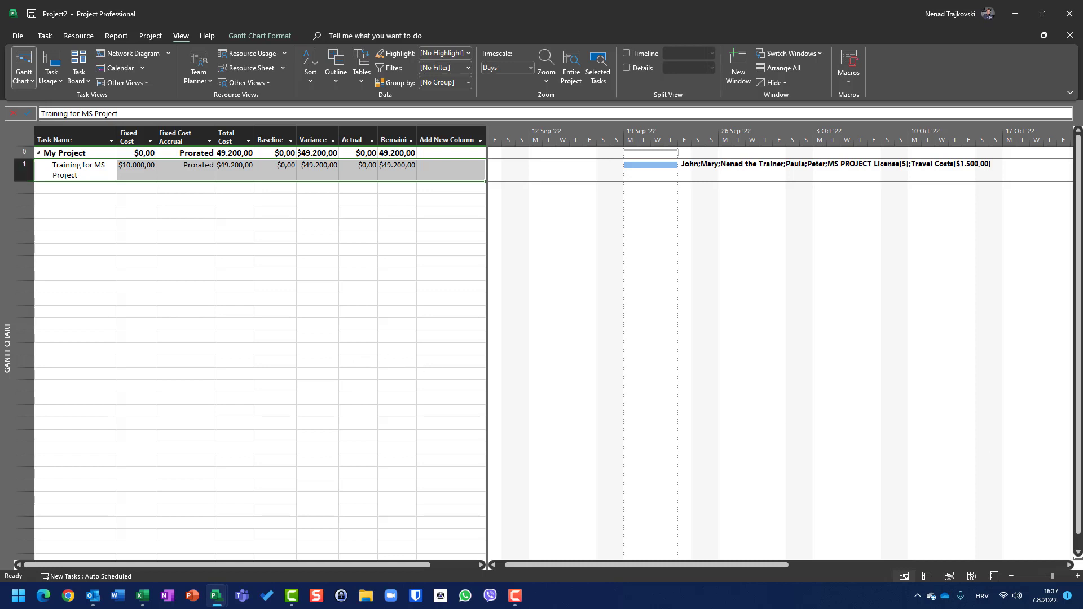